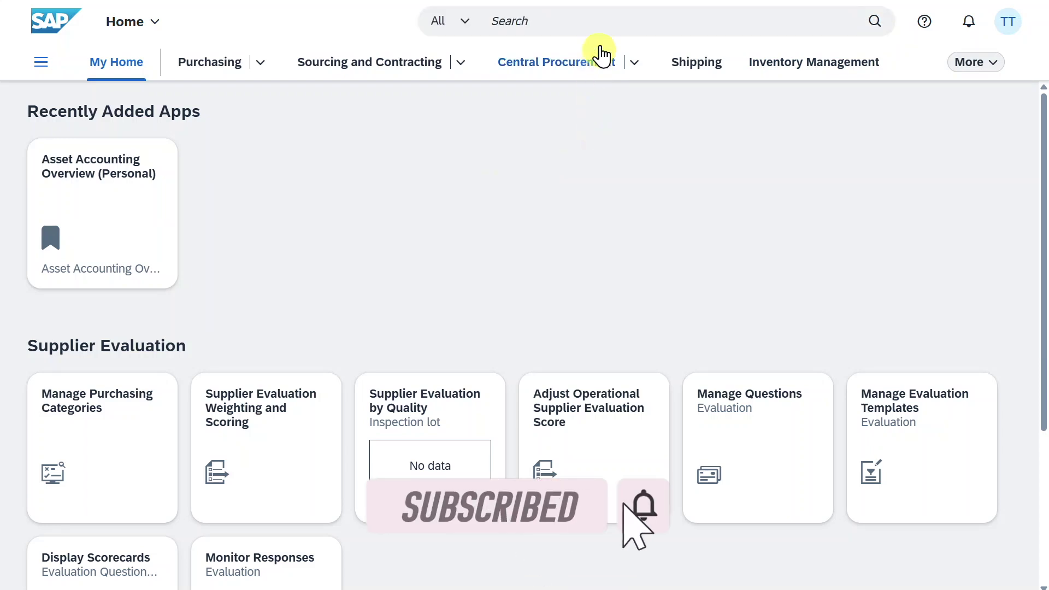
Search for 'schedule asset', open Schedule Asset Accounting Jobs, and start a new job
{"action": "left_click", "coordinate": [604, 24]}
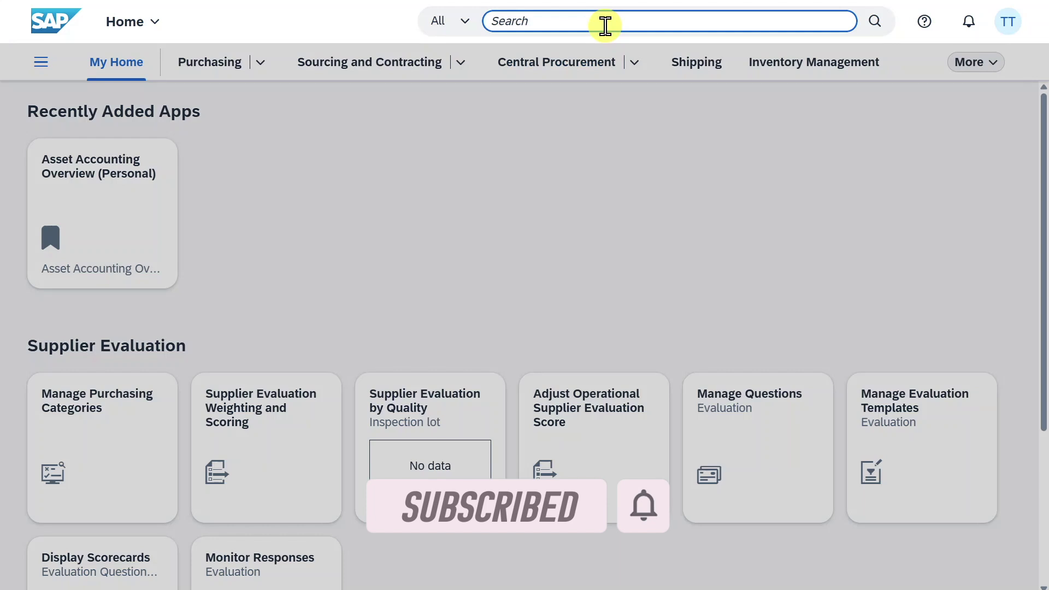
{"action": "type", "text": "schedule asset"}
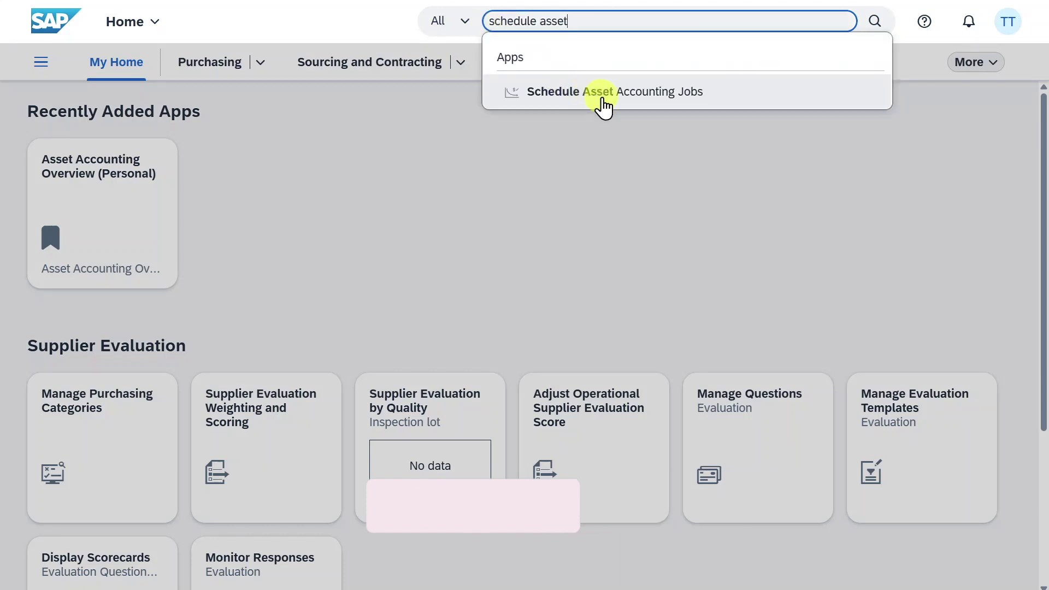
{"action": "left_click", "coordinate": [607, 92]}
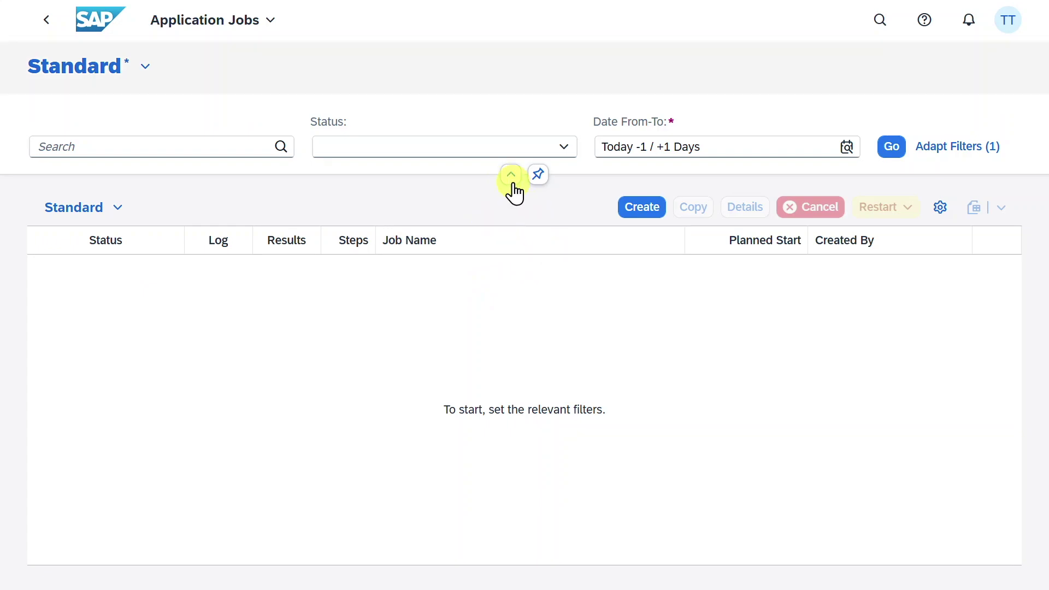
{"action": "left_click", "coordinate": [640, 207]}
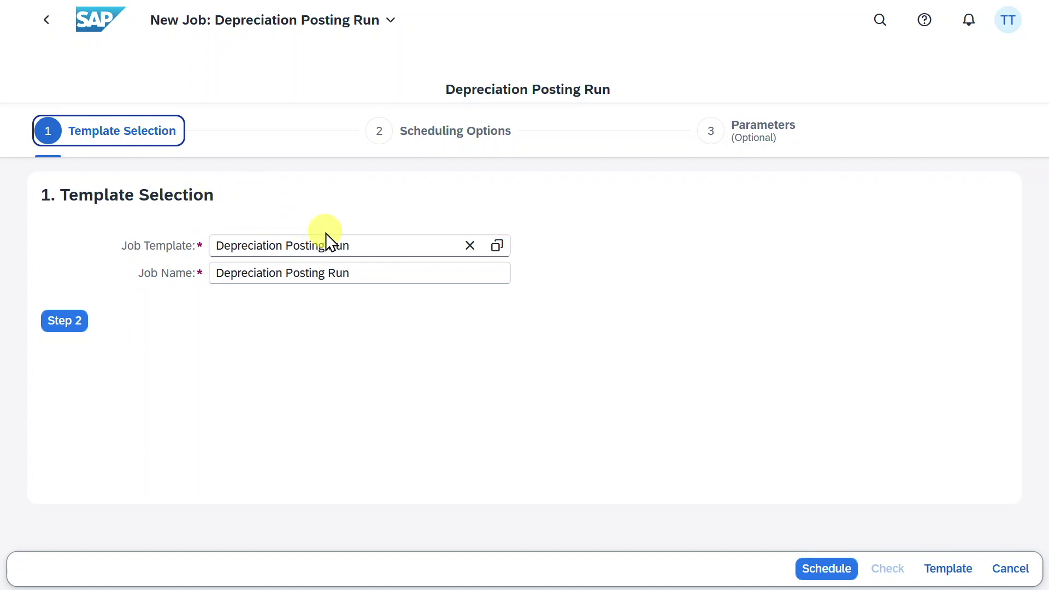
Replace the Depreciation Posting Run template with Recalculate Depreciation
{"action": "left_click", "coordinate": [473, 251]}
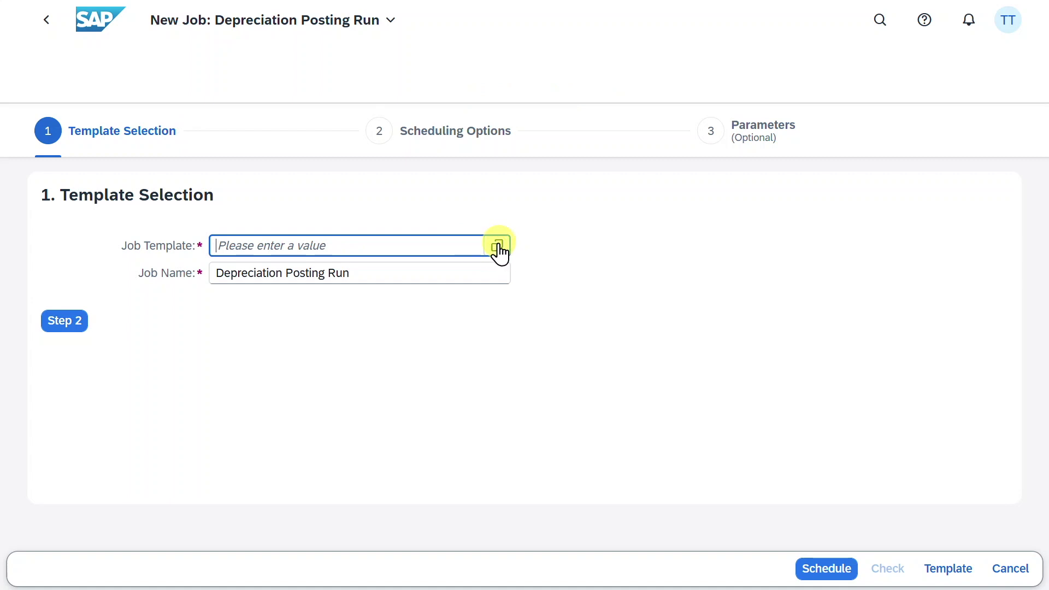
{"action": "left_click", "coordinate": [501, 250]}
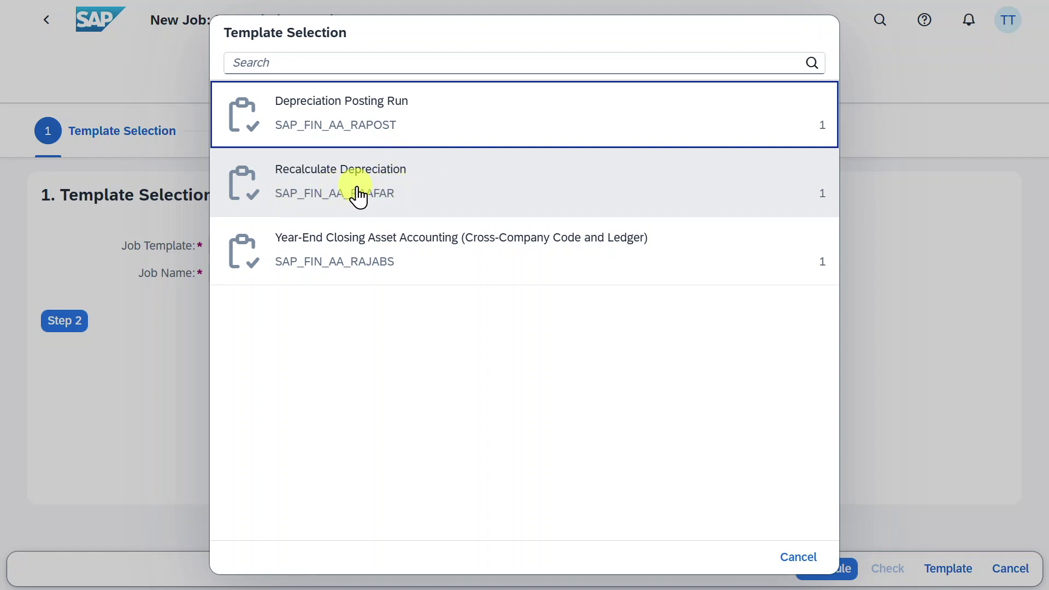
{"action": "left_click", "coordinate": [371, 203]}
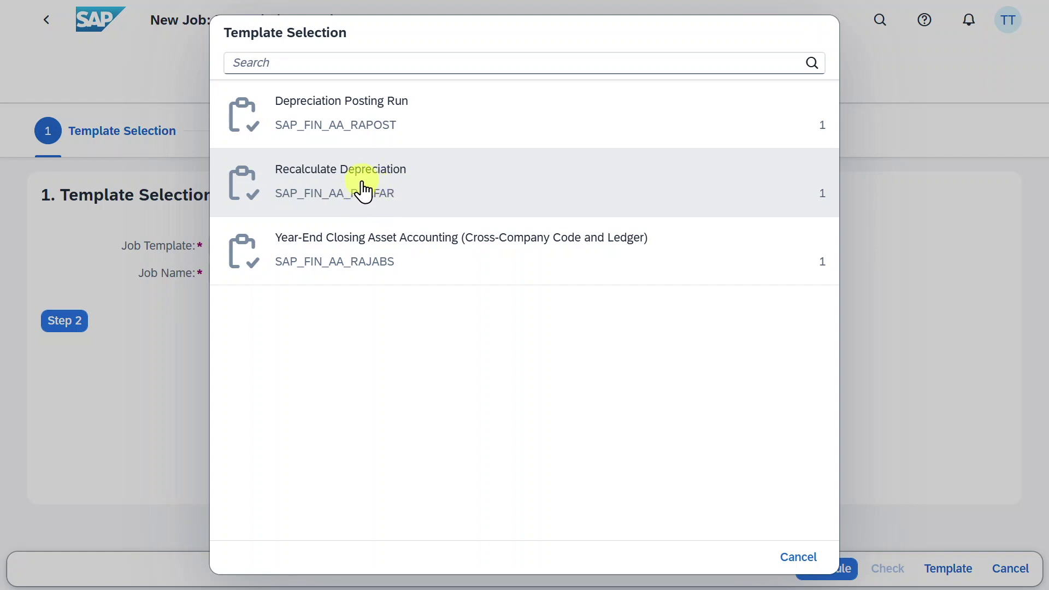
{"action": "left_click", "coordinate": [370, 190]}
{"action": "left_click_drag", "start_coordinate": [378, 274], "coordinate": [206, 275]}
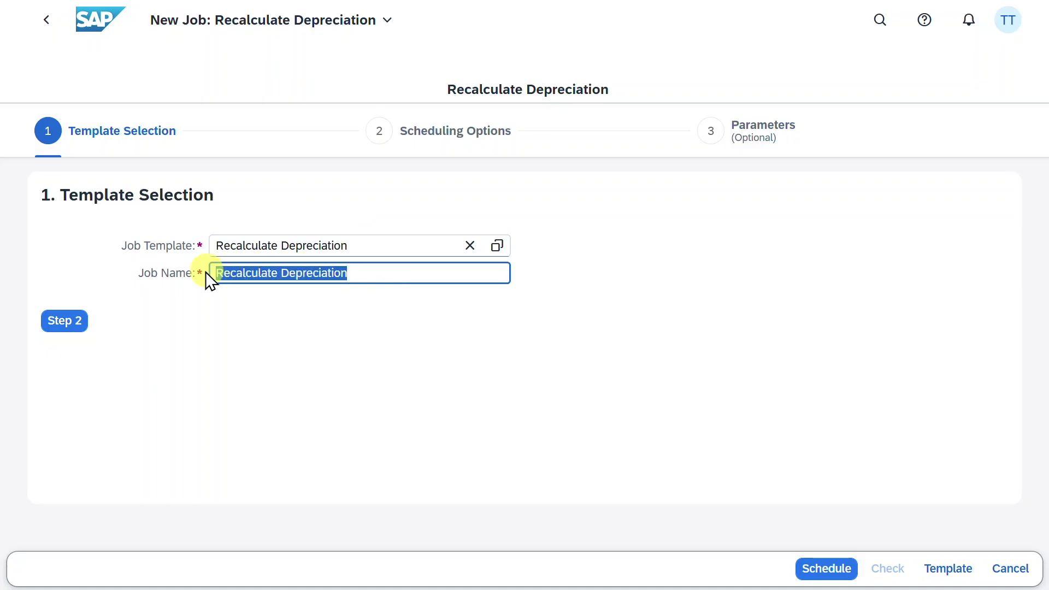
Add the date and company code suffix to the job name and keep it starting immediately
{"action": "left_click", "coordinate": [363, 277]}
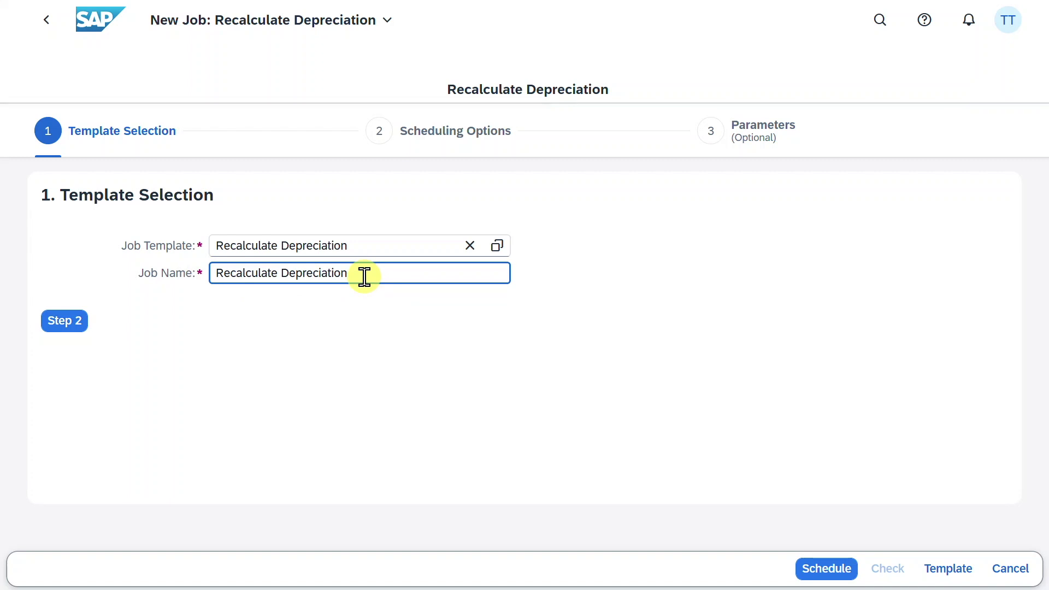
{"action": "type", "text": "_11062025_1010"}
{"action": "left_click", "coordinate": [50, 321]}
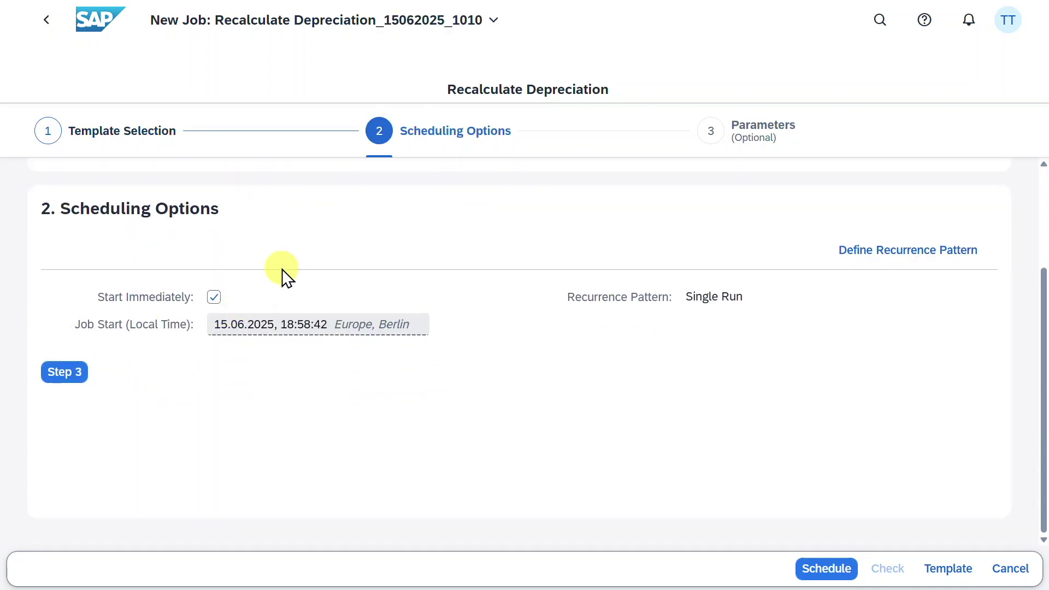
{"action": "left_click", "coordinate": [213, 297]}
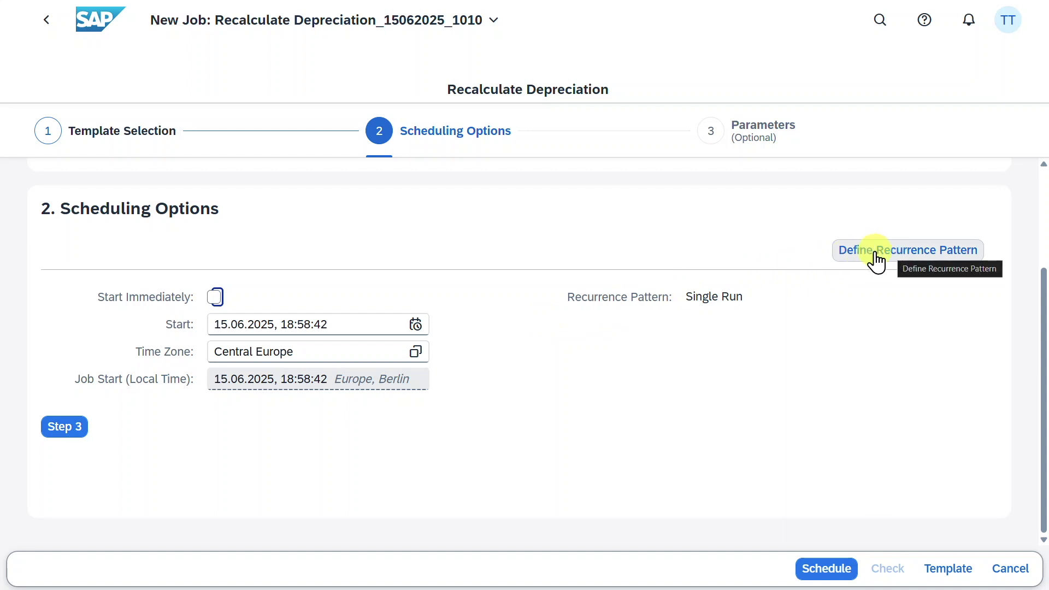
{"action": "left_click", "coordinate": [215, 299]}
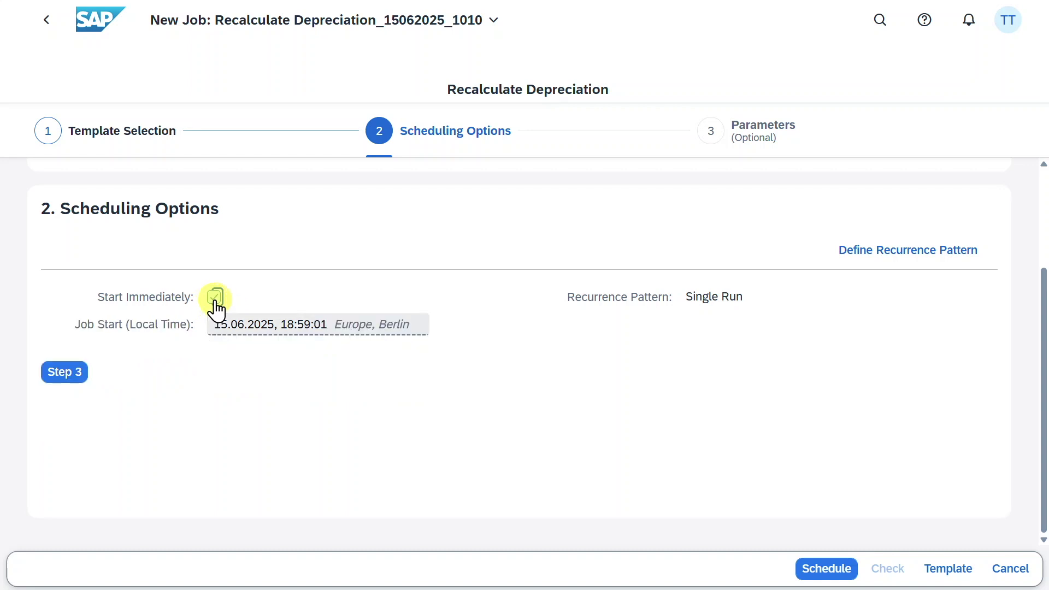
Enter company code 1010 as the job's selection parameter
{"action": "left_click", "coordinate": [71, 375]}
{"action": "left_click", "coordinate": [230, 330]}
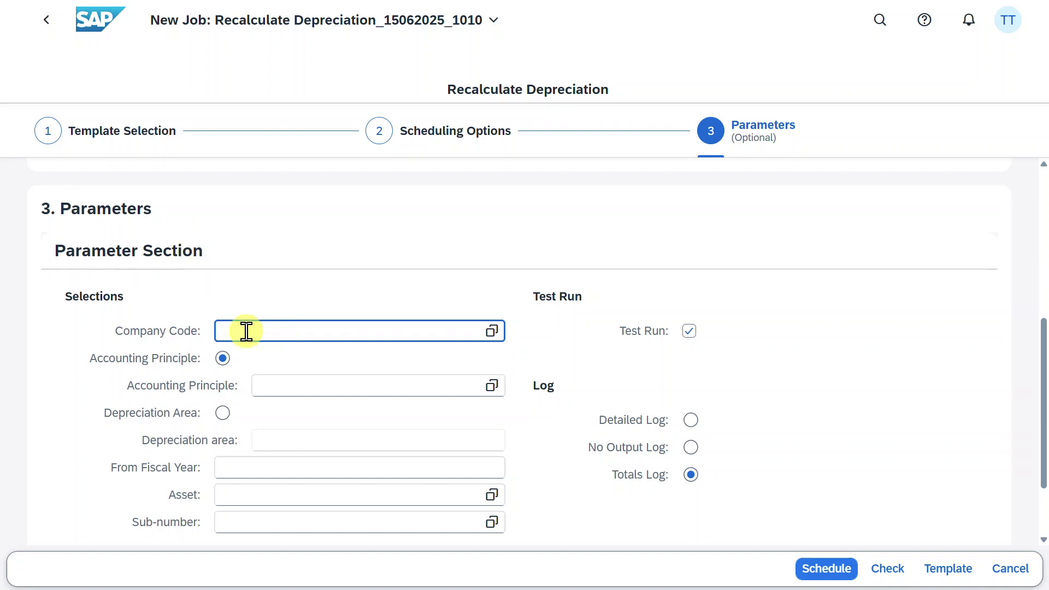
{"action": "type", "text": "1010"}
{"action": "scroll", "coordinate": [306, 410], "scroll_direction": "down", "scroll_amount": 2}
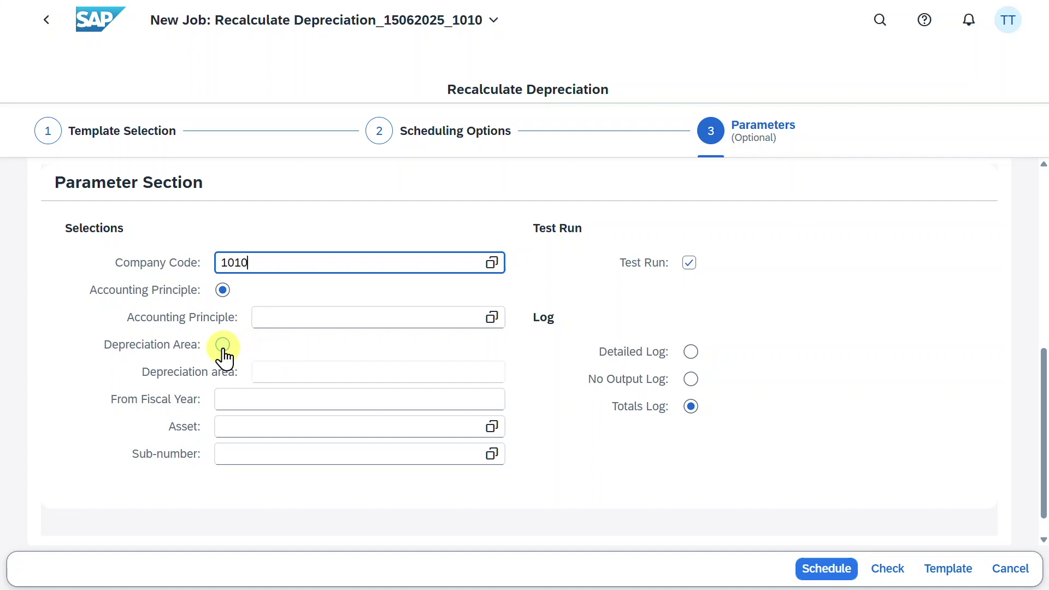
{"action": "left_click", "coordinate": [382, 403]}
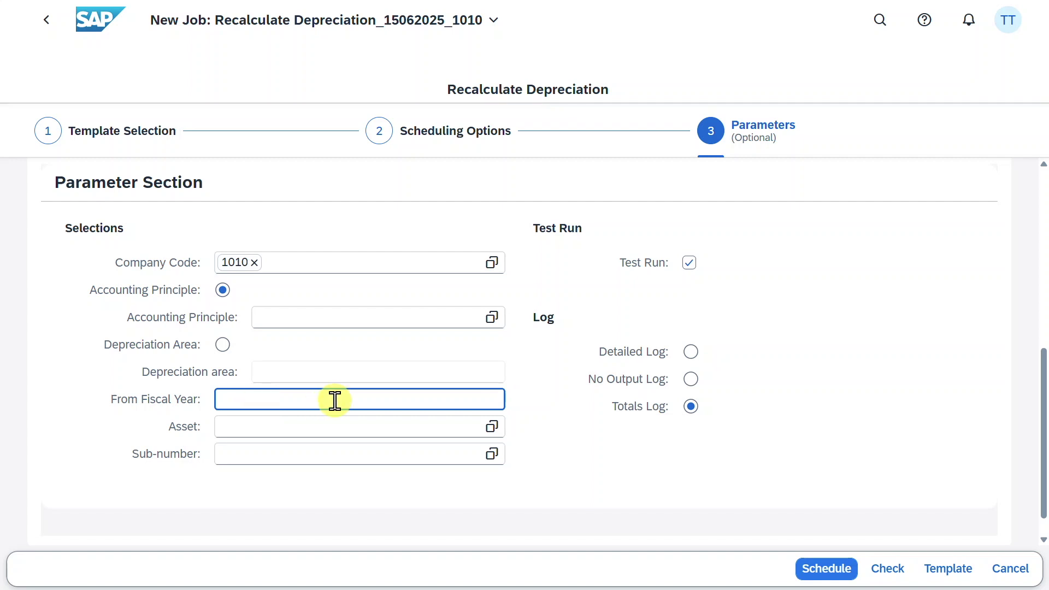
{"action": "left_click", "coordinate": [353, 428]}
{"action": "left_click", "coordinate": [384, 455]}
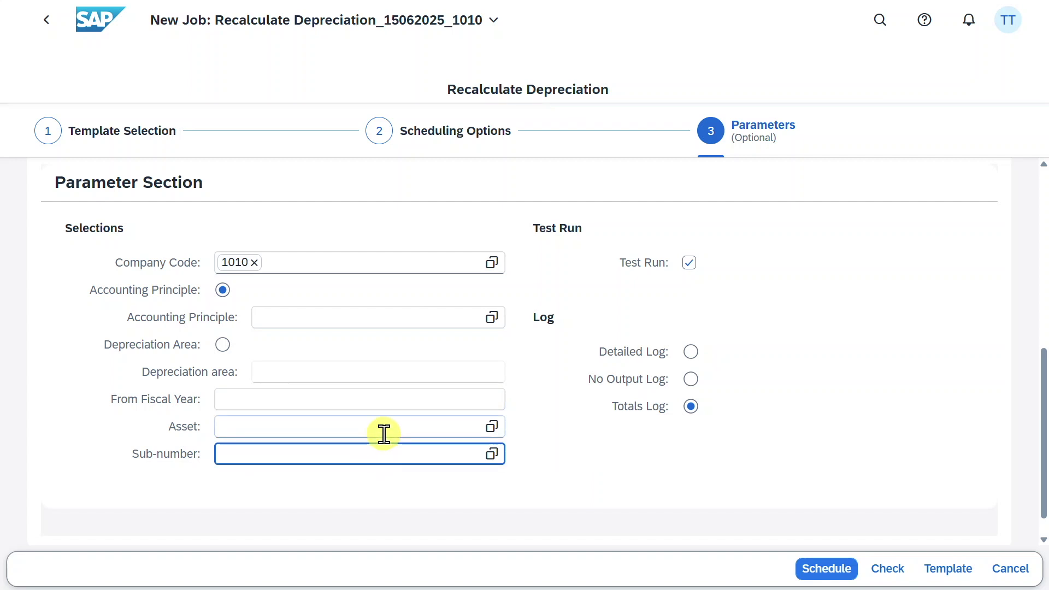
{"action": "left_click", "coordinate": [371, 440]}
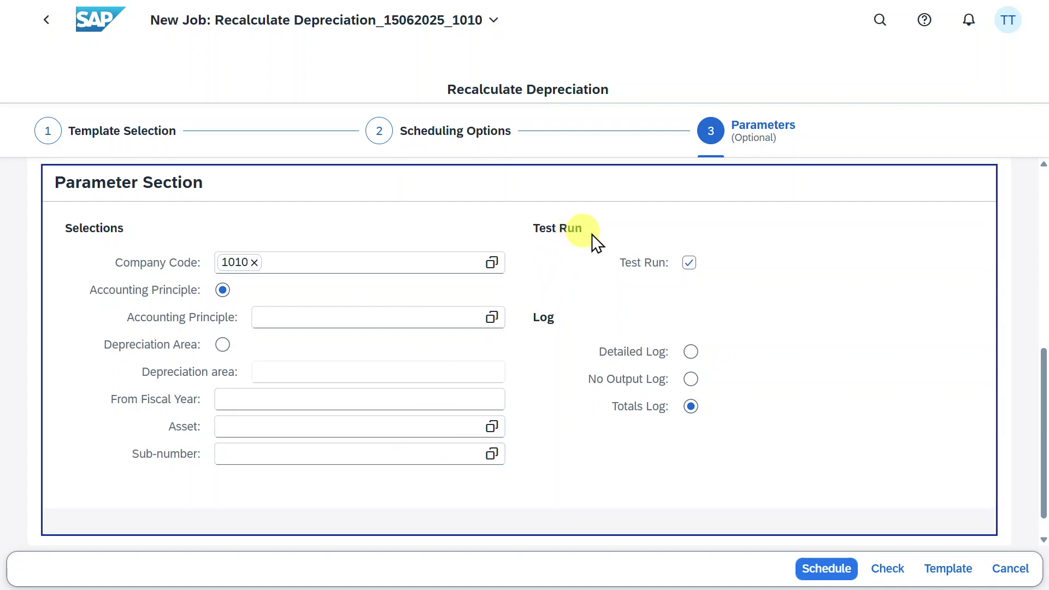
Choose Detailed Log, check the settings, and schedule the job
{"action": "left_click", "coordinate": [690, 350]}
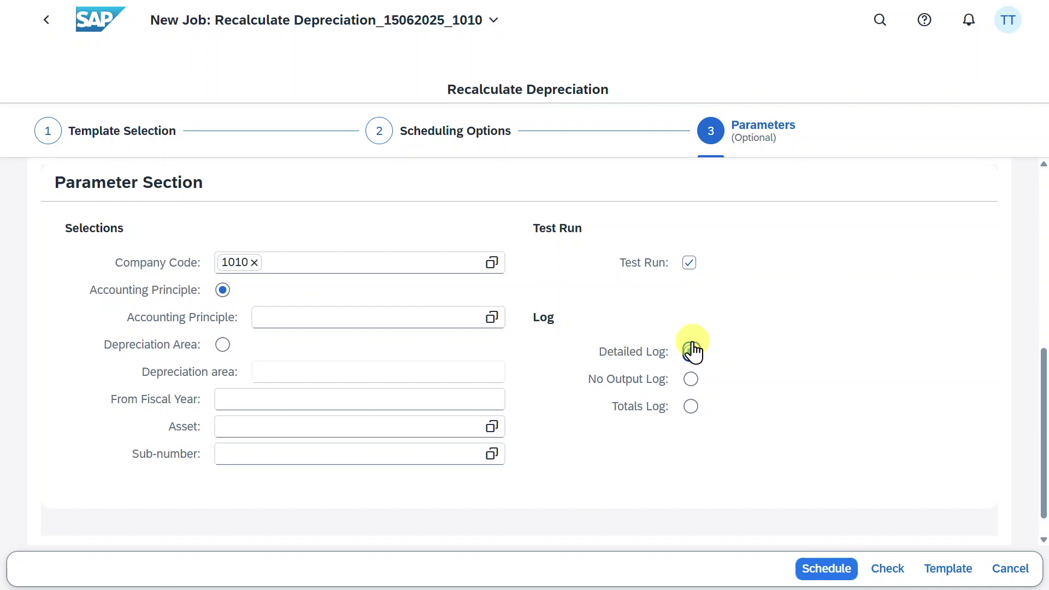
{"action": "left_click", "coordinate": [890, 571]}
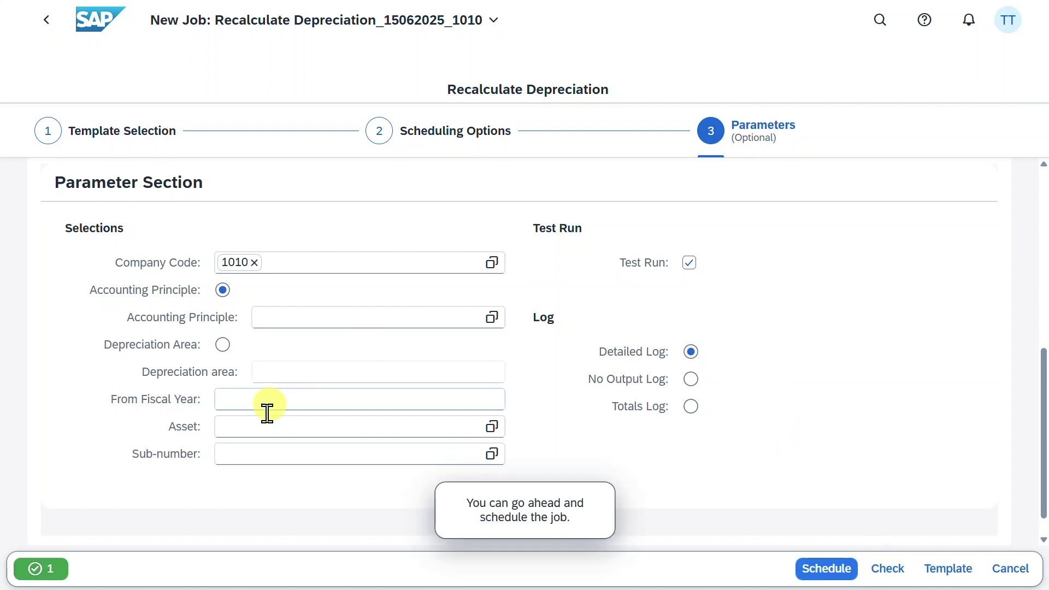
{"action": "left_click", "coordinate": [828, 571]}
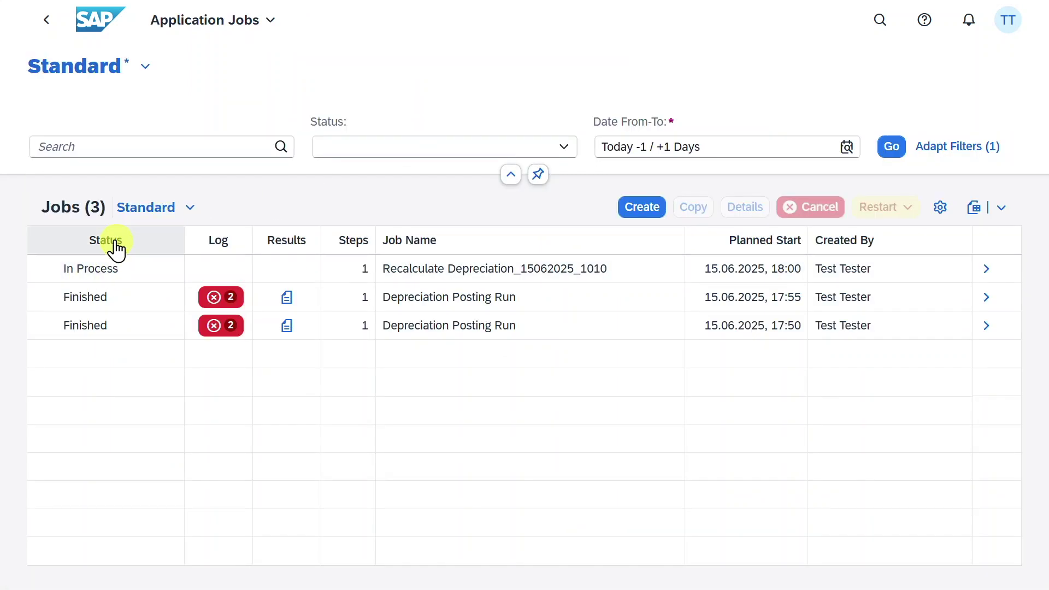
Refresh the job list and read both Recalculate Depreciation logs, each reporting 116 processed assets
{"action": "left_click", "coordinate": [893, 151]}
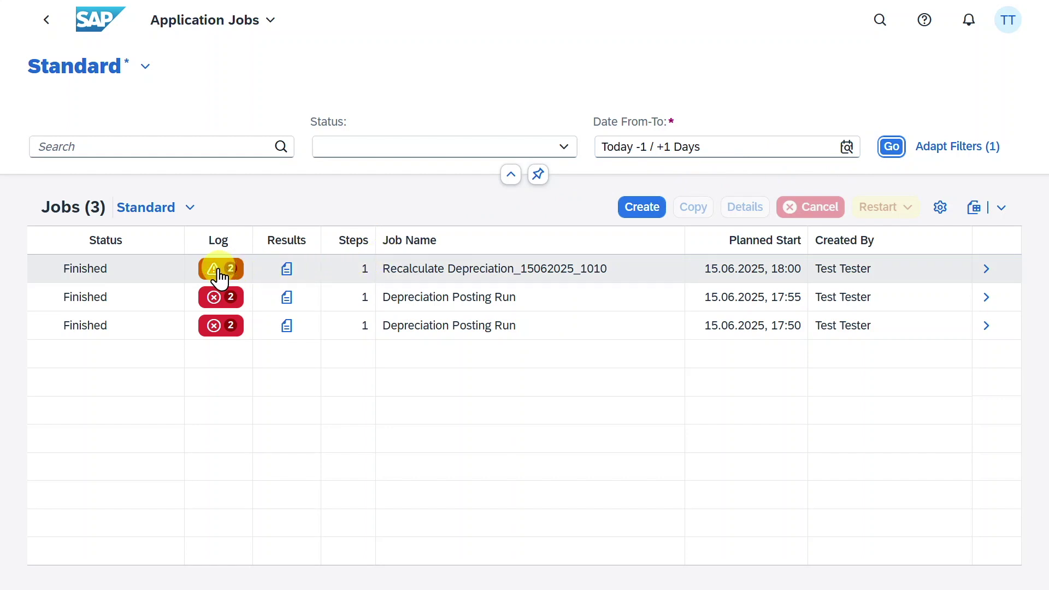
{"action": "left_click", "coordinate": [215, 270]}
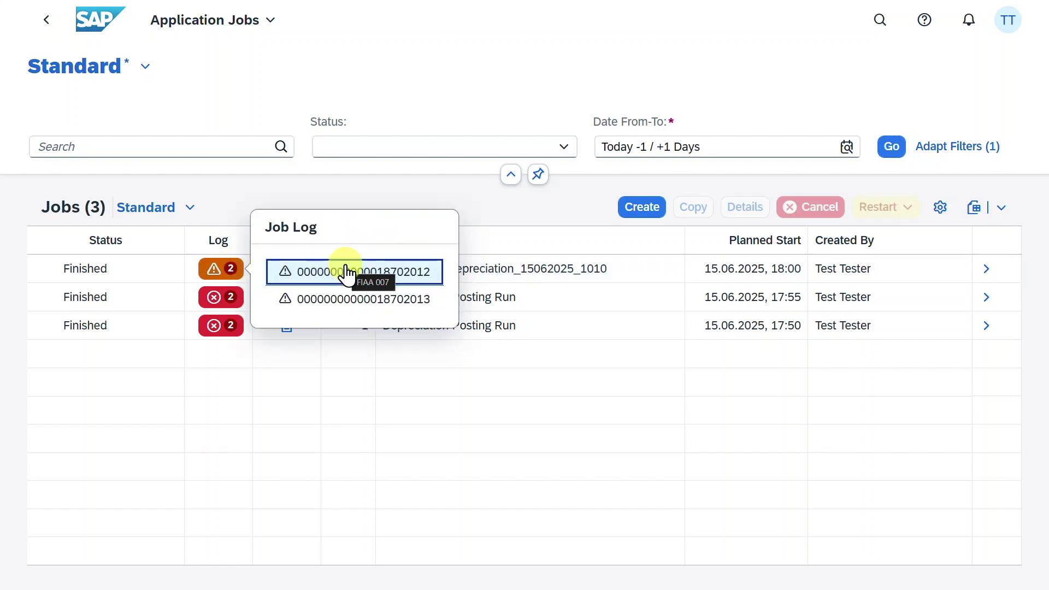
{"action": "left_click", "coordinate": [367, 276]}
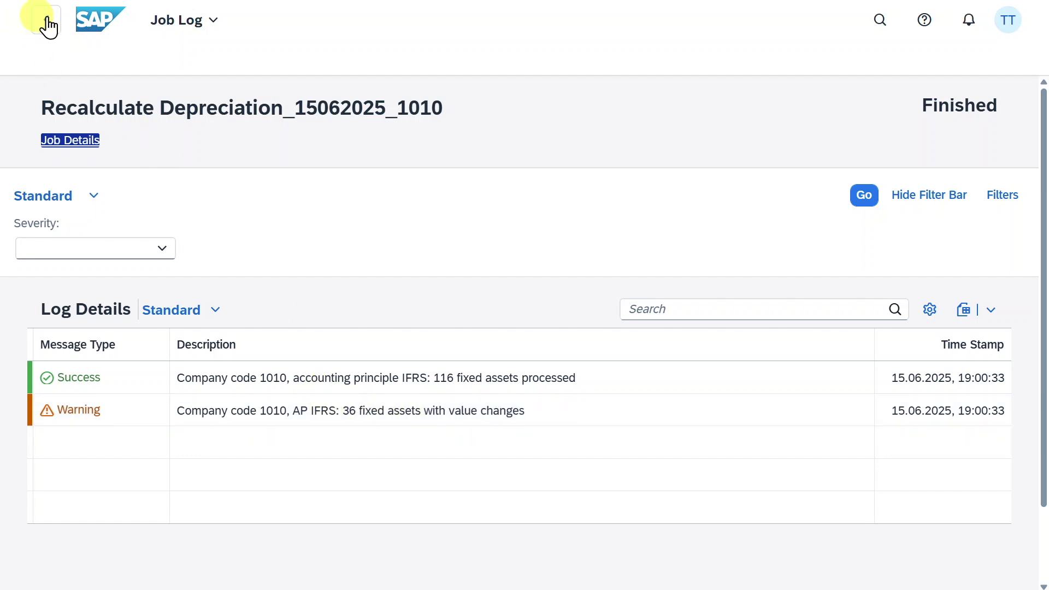
{"action": "left_click", "coordinate": [45, 20]}
{"action": "left_click", "coordinate": [229, 269]}
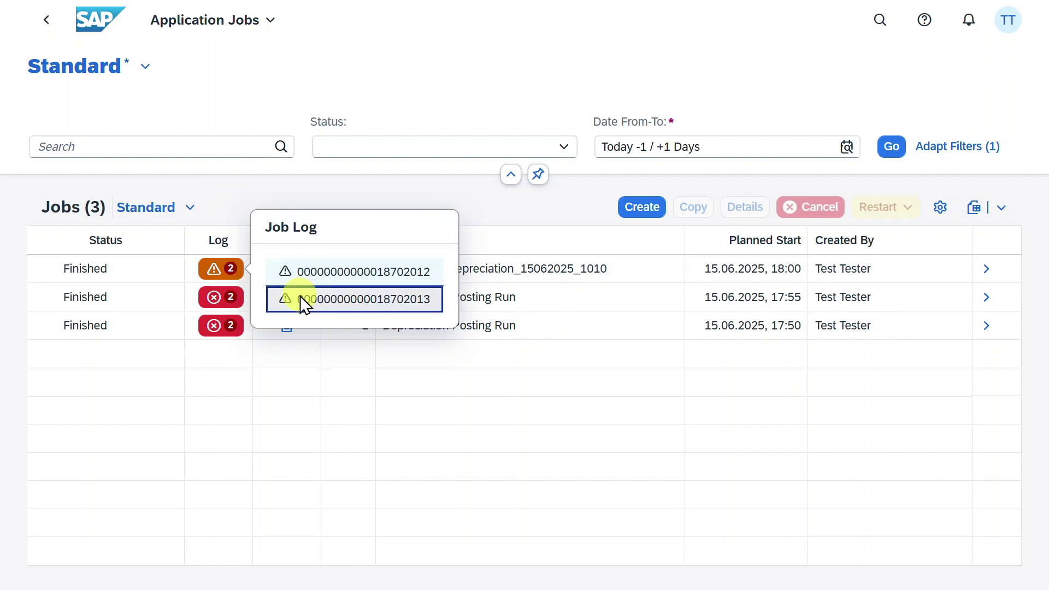
{"action": "left_click", "coordinate": [300, 296]}
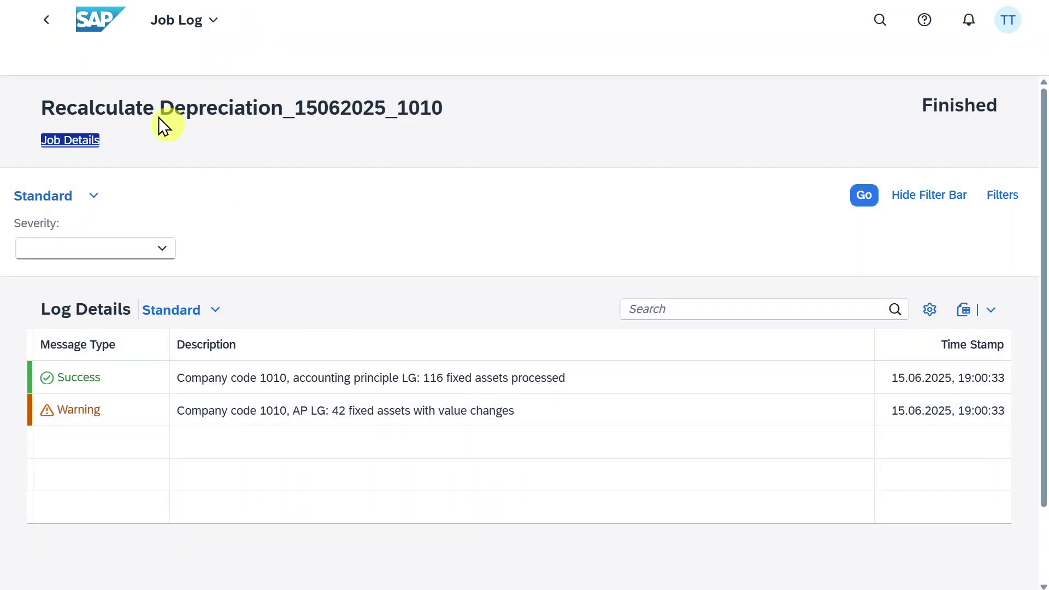
{"action": "left_click", "coordinate": [33, 24]}
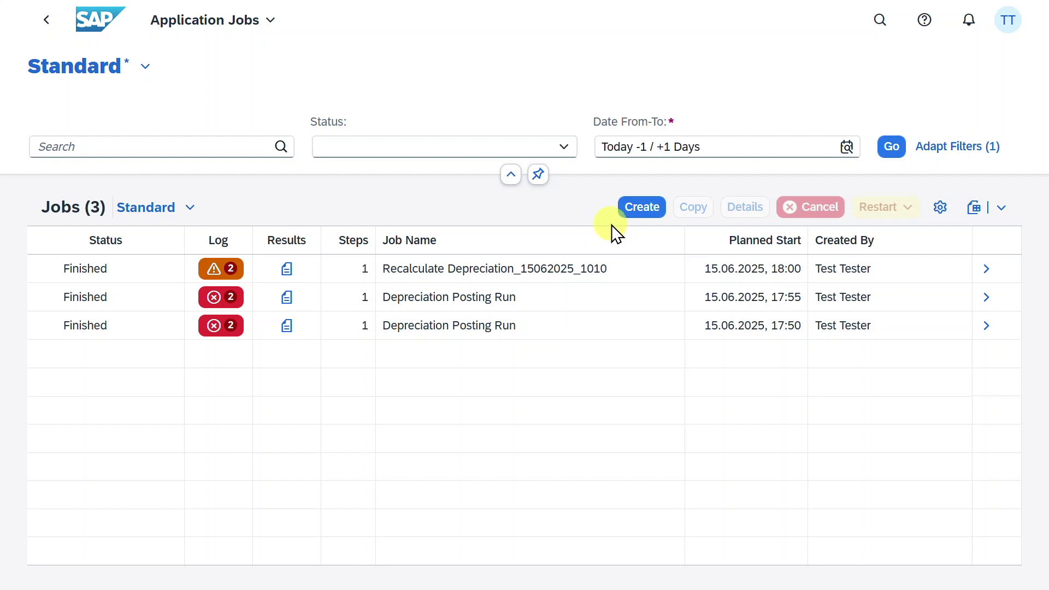
Create a Depreciation Posting Run job named Depreciation Posting Run_15062025_1010
{"action": "left_click", "coordinate": [641, 210]}
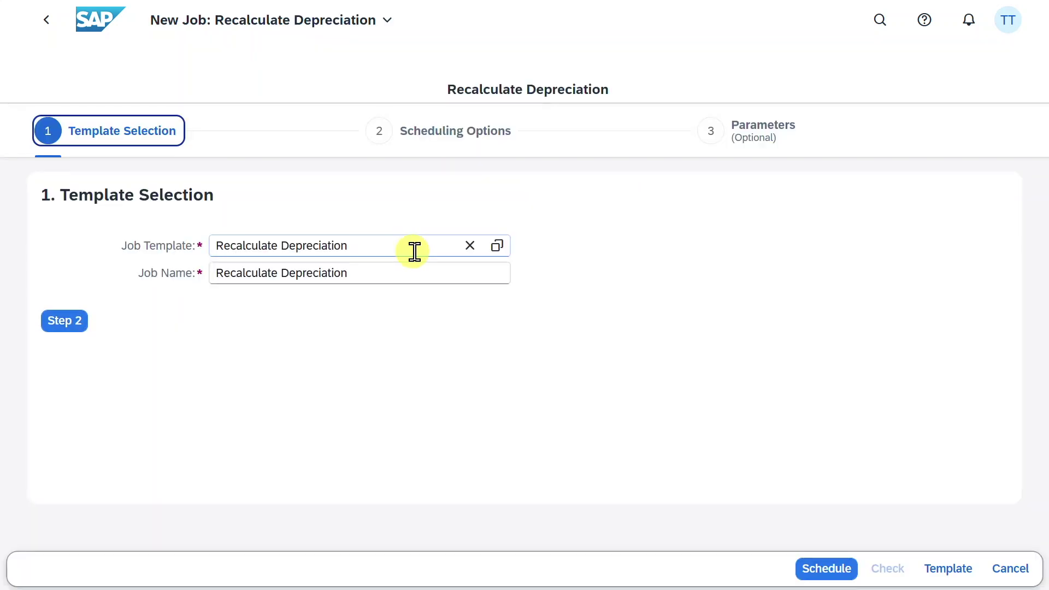
{"action": "left_click", "coordinate": [469, 247]}
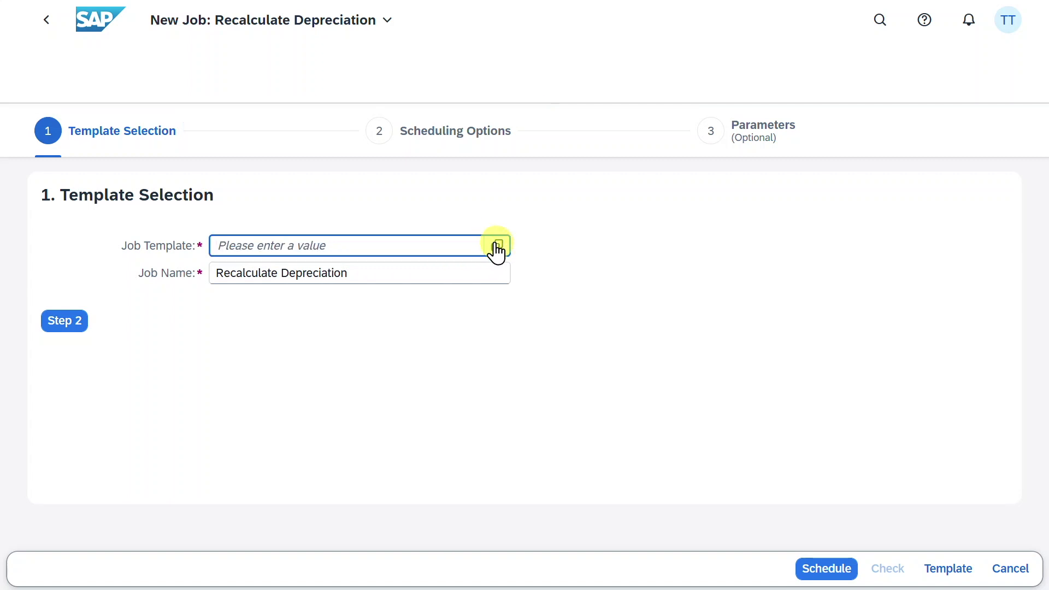
{"action": "left_click", "coordinate": [496, 248]}
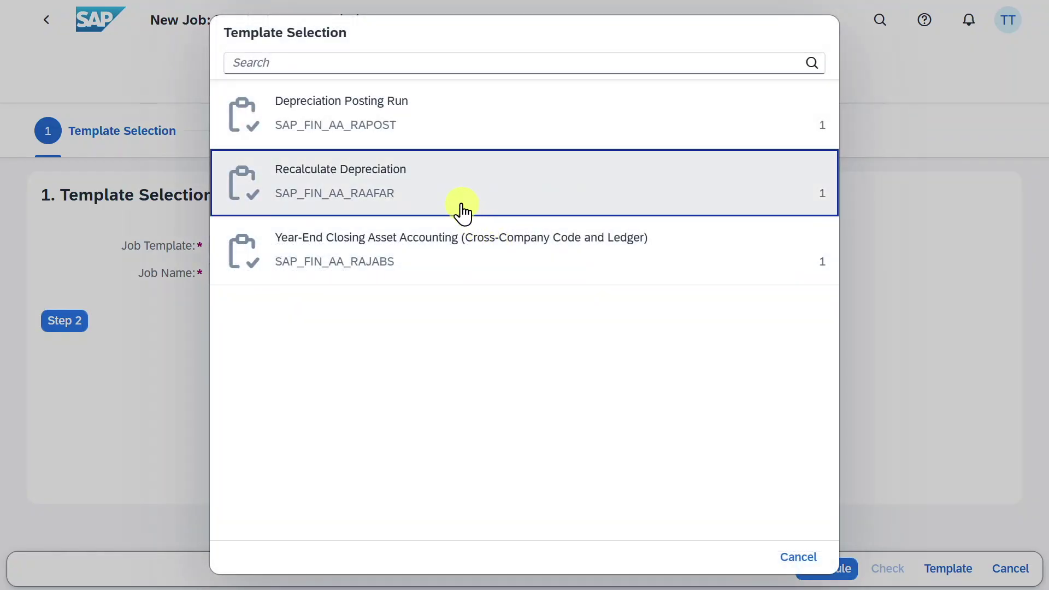
{"action": "left_click", "coordinate": [441, 133]}
{"action": "left_click_drag", "start_coordinate": [350, 273], "coordinate": [227, 271]}
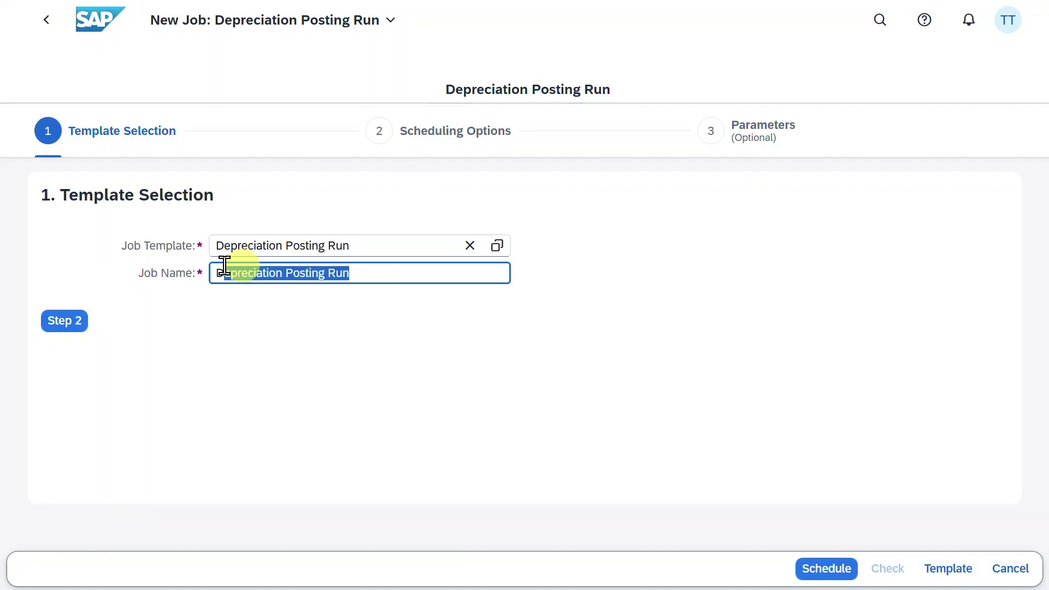
{"action": "left_click", "coordinate": [402, 271]}
{"action": "type", "text": "_1506"}
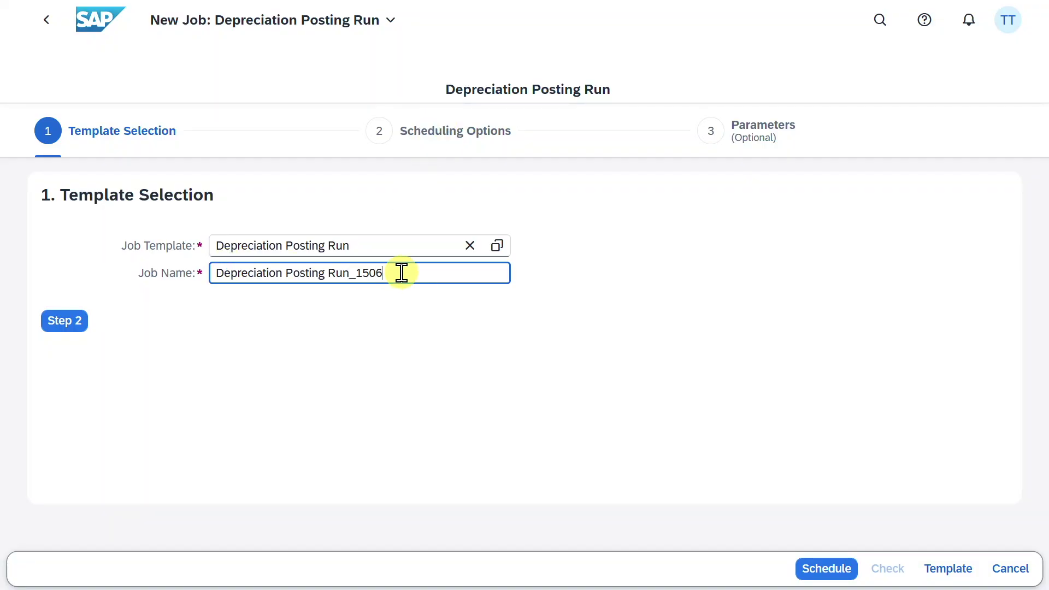
{"action": "type", "text": "2025_1010"}
{"action": "left_click", "coordinate": [52, 326]}
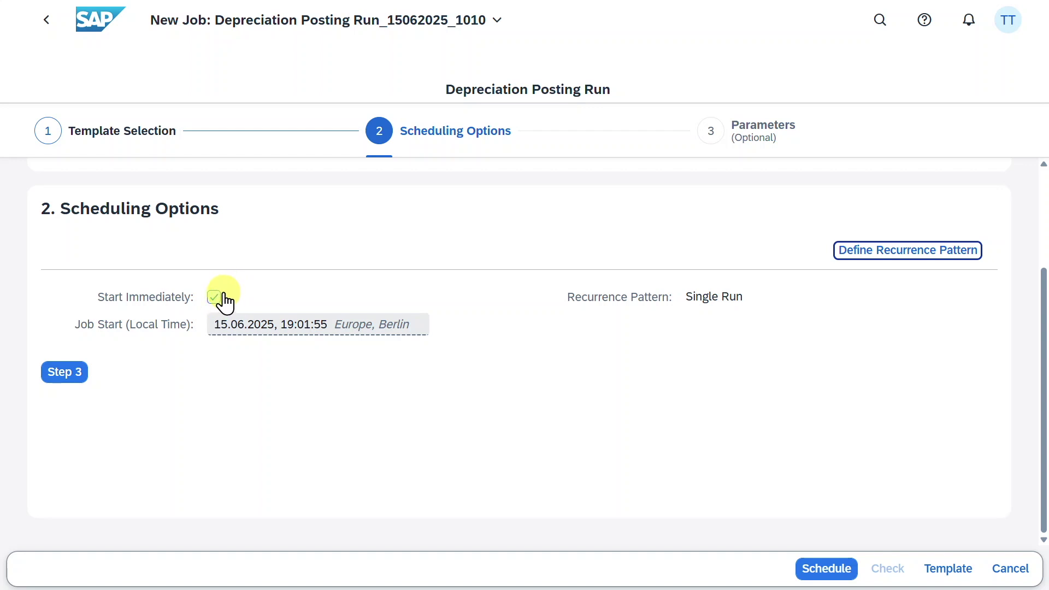
Enter company code 1010, fiscal year 2025 and posting period 06
{"action": "left_click", "coordinate": [83, 376]}
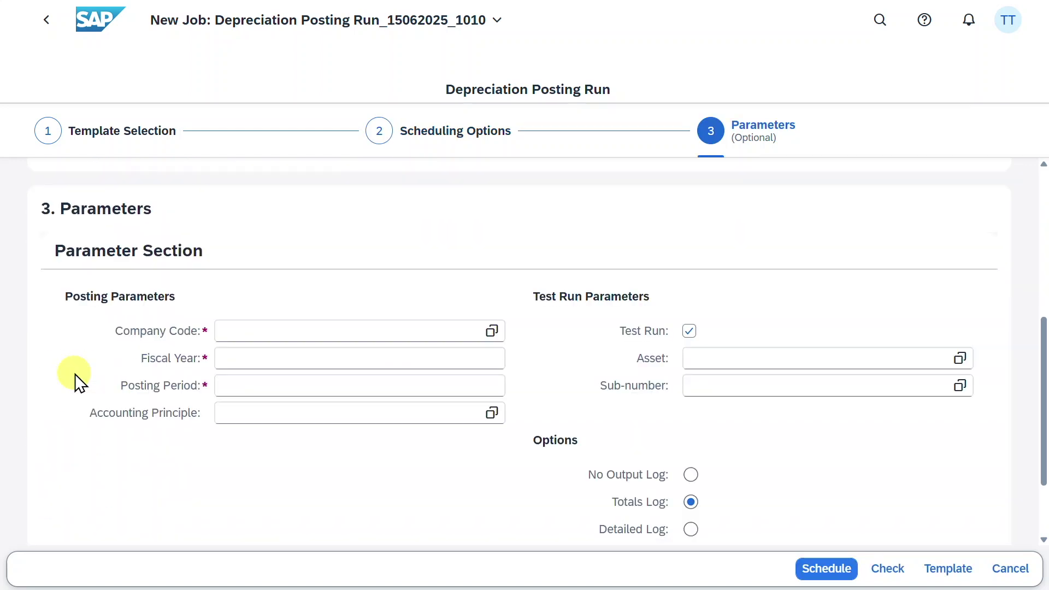
{"action": "left_click", "coordinate": [280, 332]}
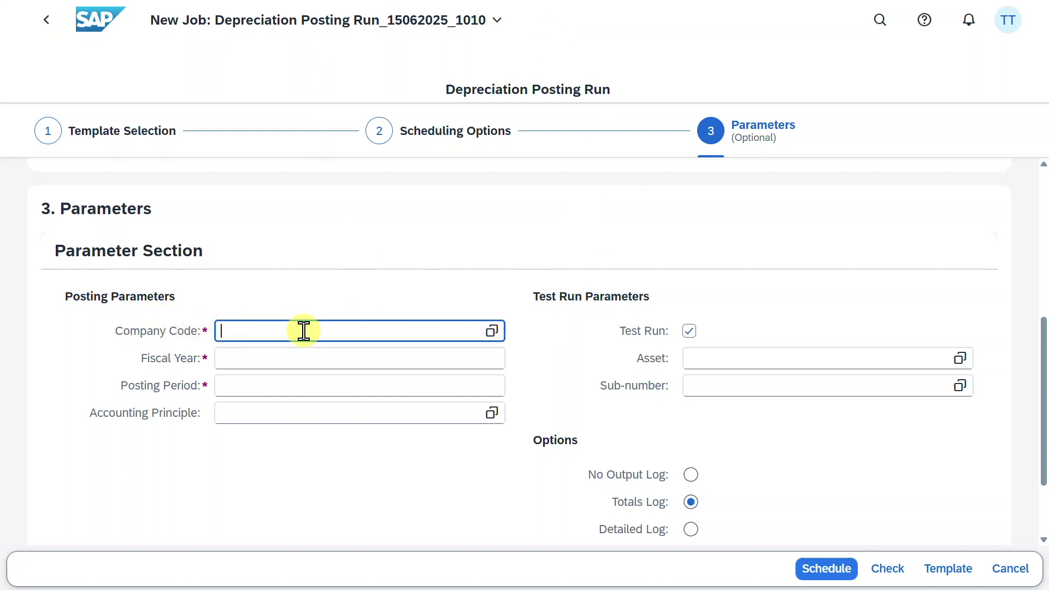
{"action": "key", "text": "Return"}
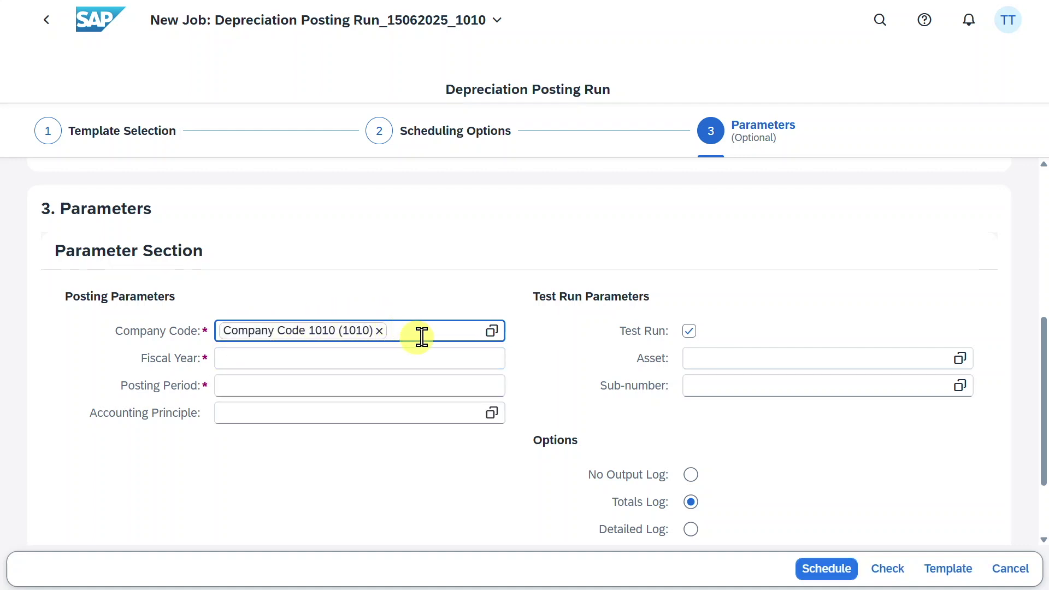
{"action": "left_click", "coordinate": [382, 363]}
{"action": "type", "text": "202"}
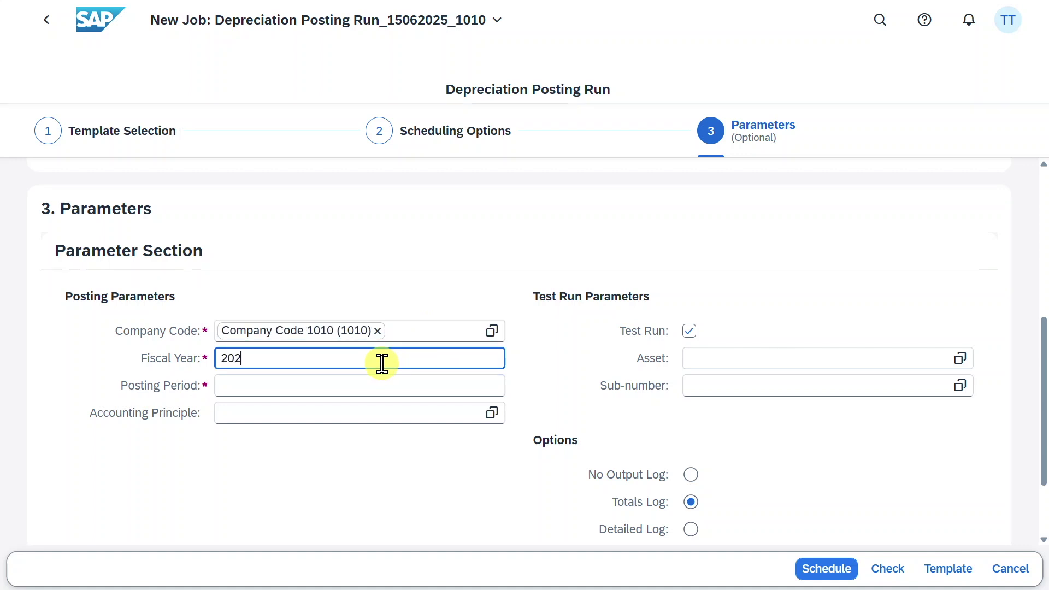
{"action": "type", "text": "5"}
{"action": "key", "text": "Tab"}
{"action": "type", "text": "0"}
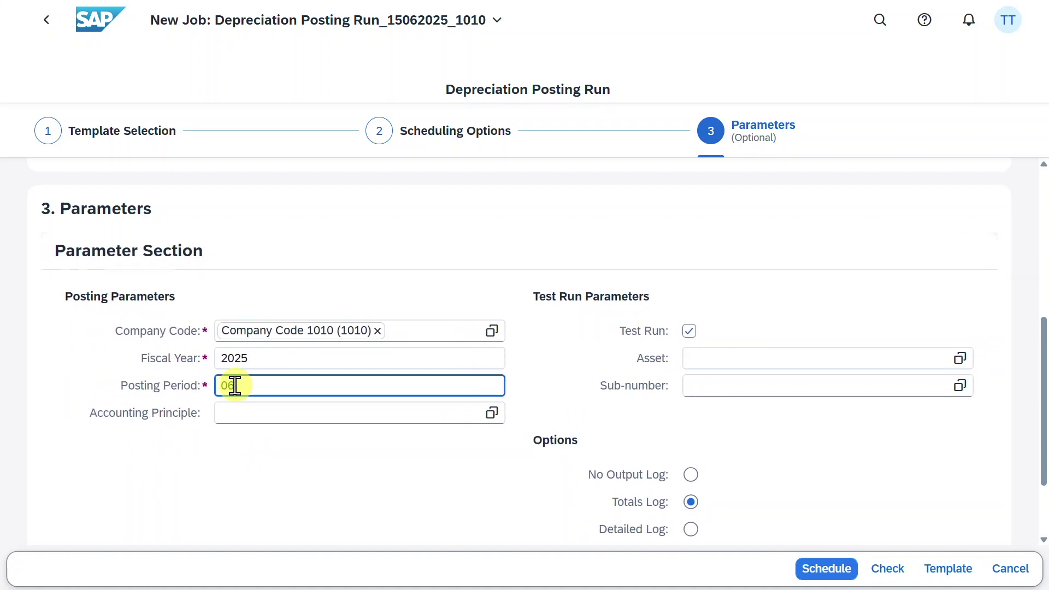
{"action": "key", "text": "BackSpace"}
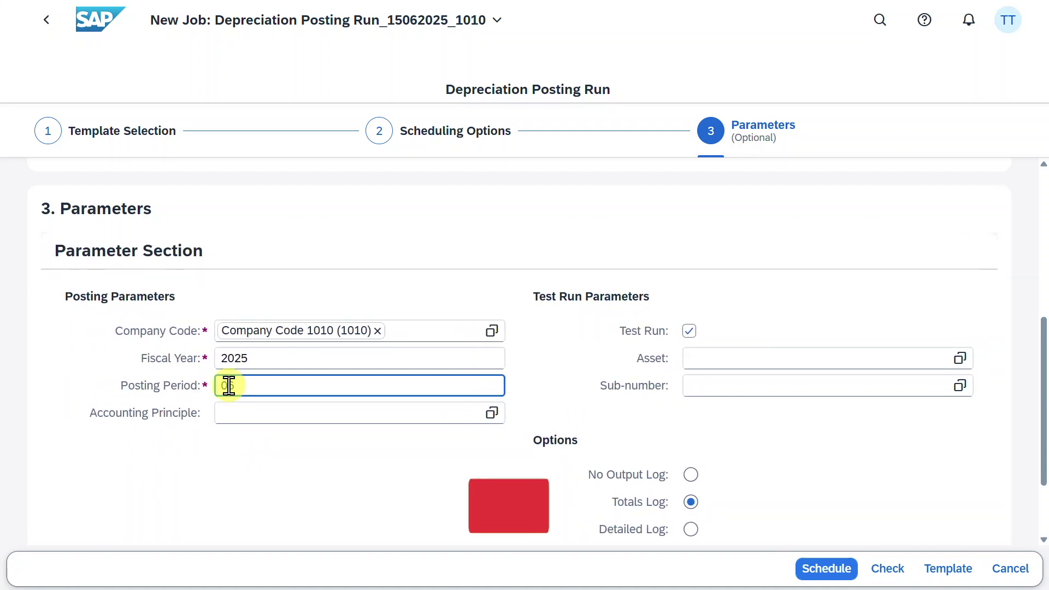
{"action": "type", "text": "06"}
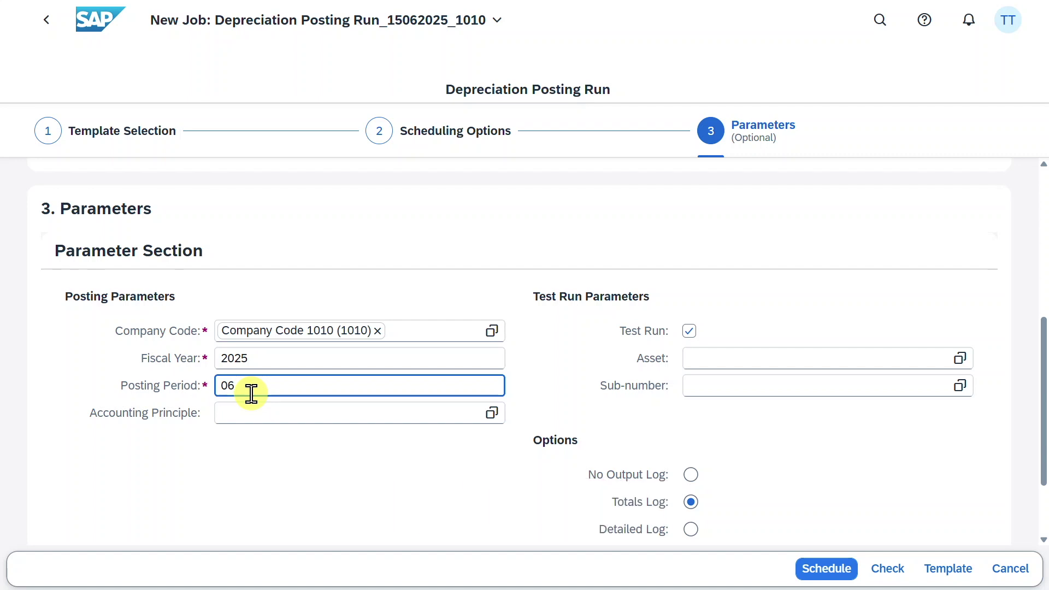
Select Detailed Log, check and schedule the job, then refresh the job list
{"action": "left_click", "coordinate": [282, 413]}
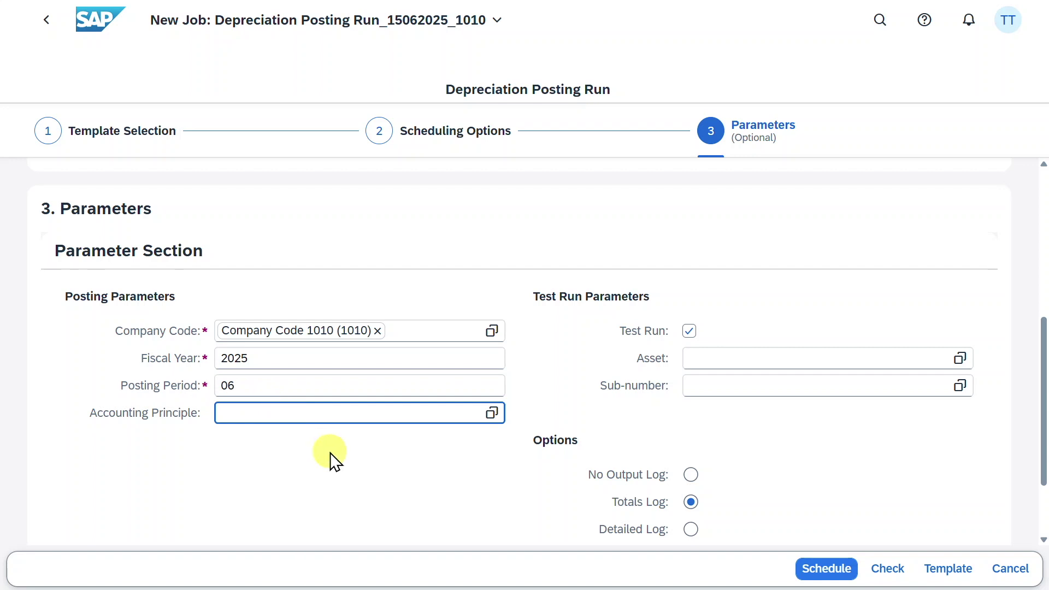
{"action": "scroll", "coordinate": [335, 460], "scroll_direction": "down", "scroll_amount": 2}
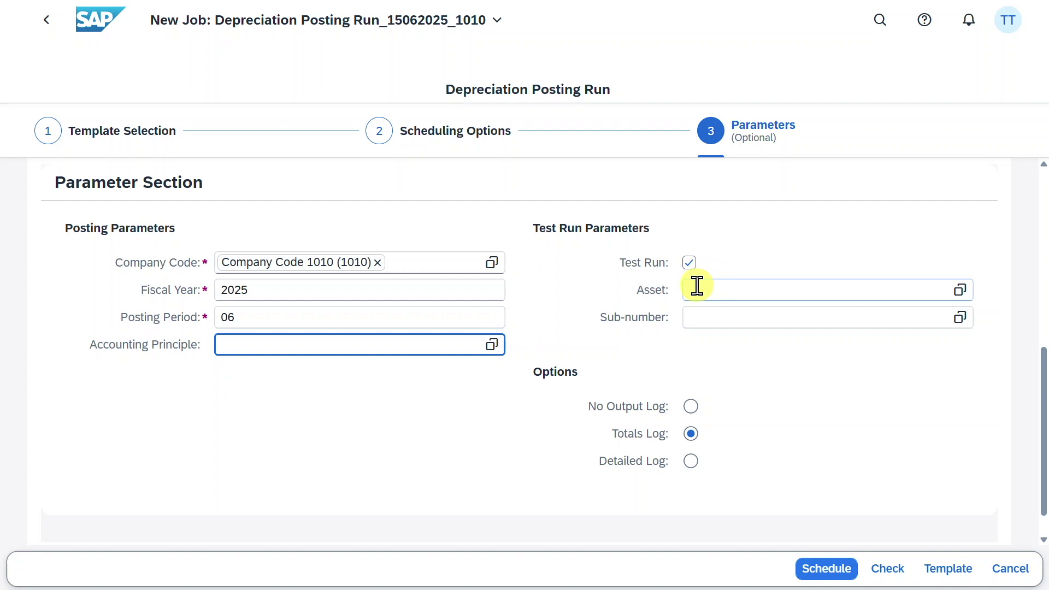
{"action": "left_click", "coordinate": [691, 462]}
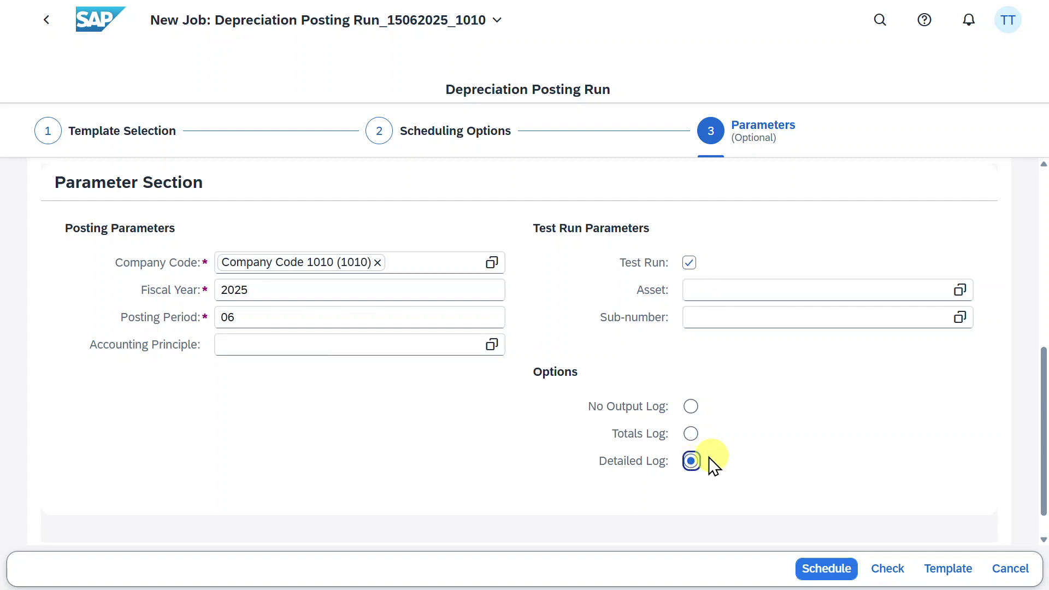
{"action": "left_click", "coordinate": [889, 569]}
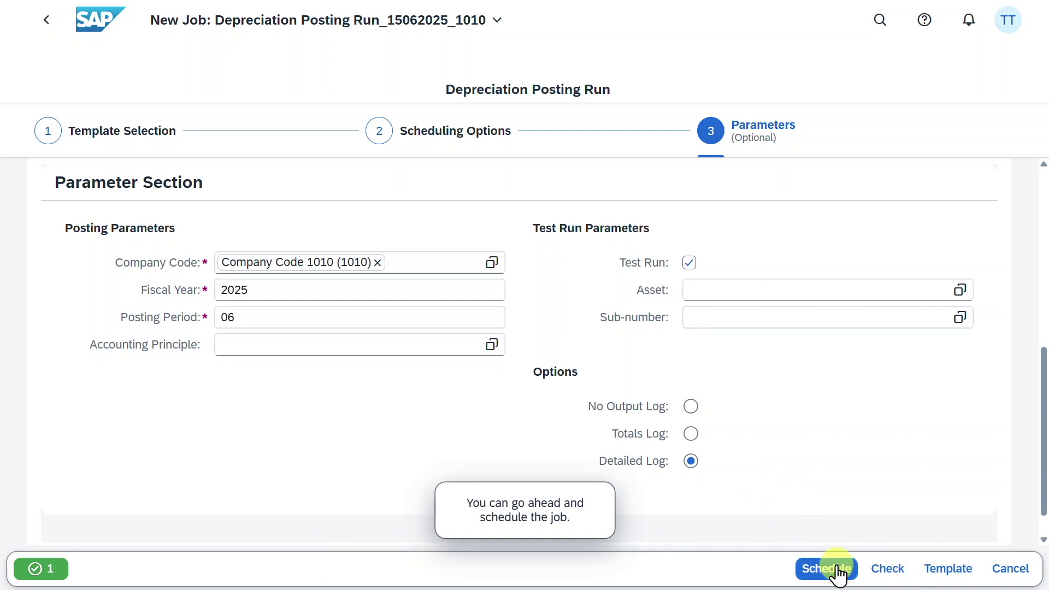
{"action": "left_click", "coordinate": [838, 571]}
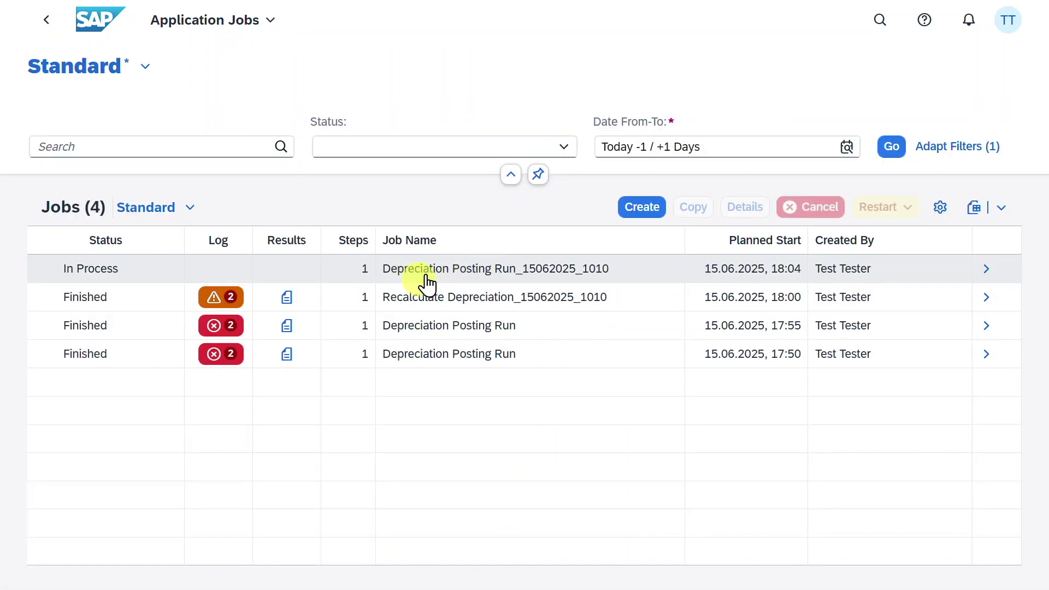
{"action": "left_click", "coordinate": [891, 147]}
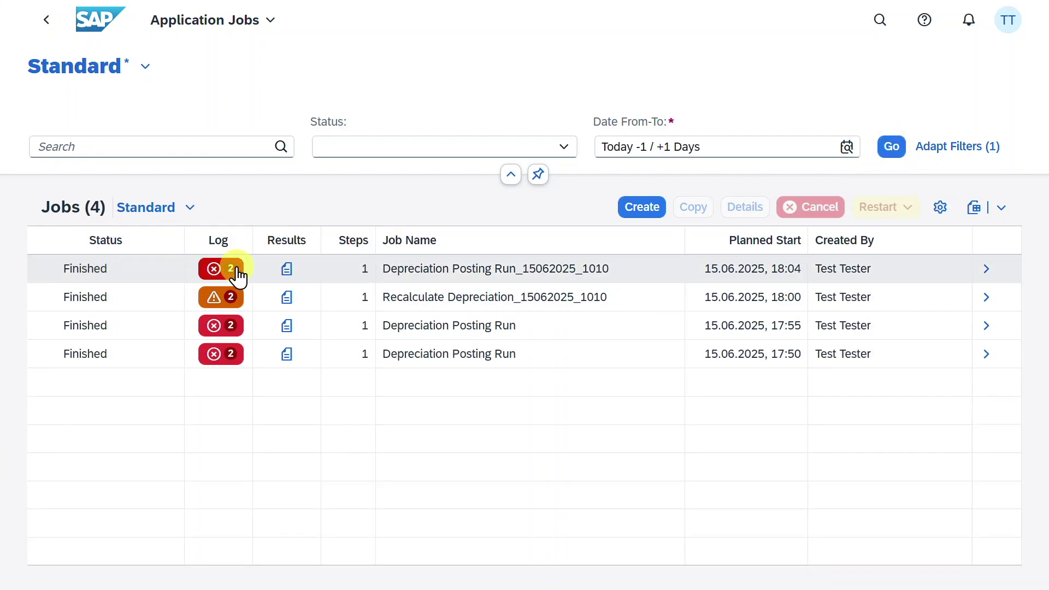
Open the depreciation job's first log and read the missing account error details
{"action": "left_click", "coordinate": [217, 268]}
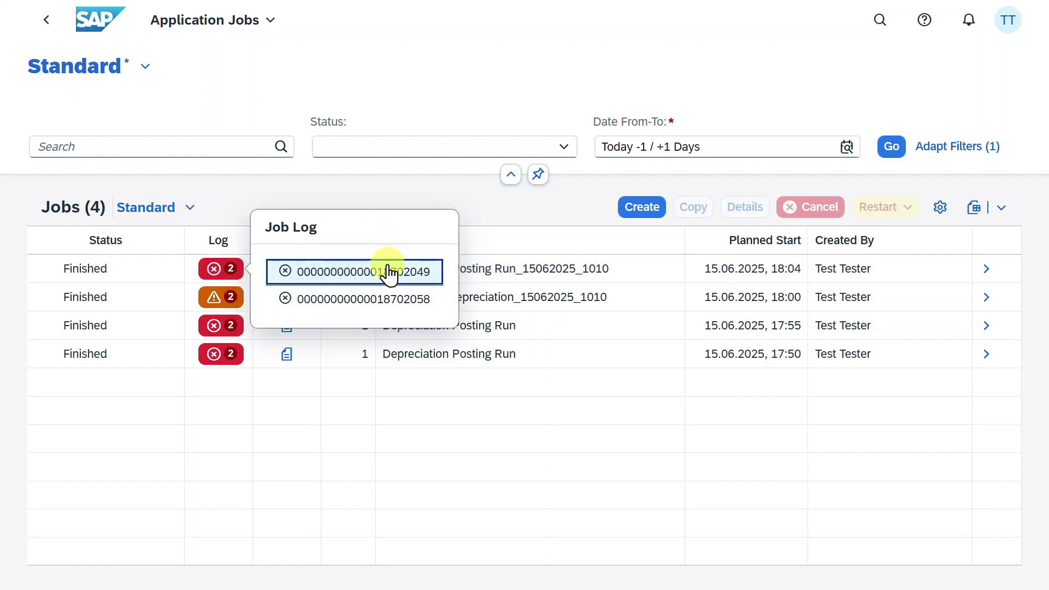
{"action": "left_click", "coordinate": [361, 273]}
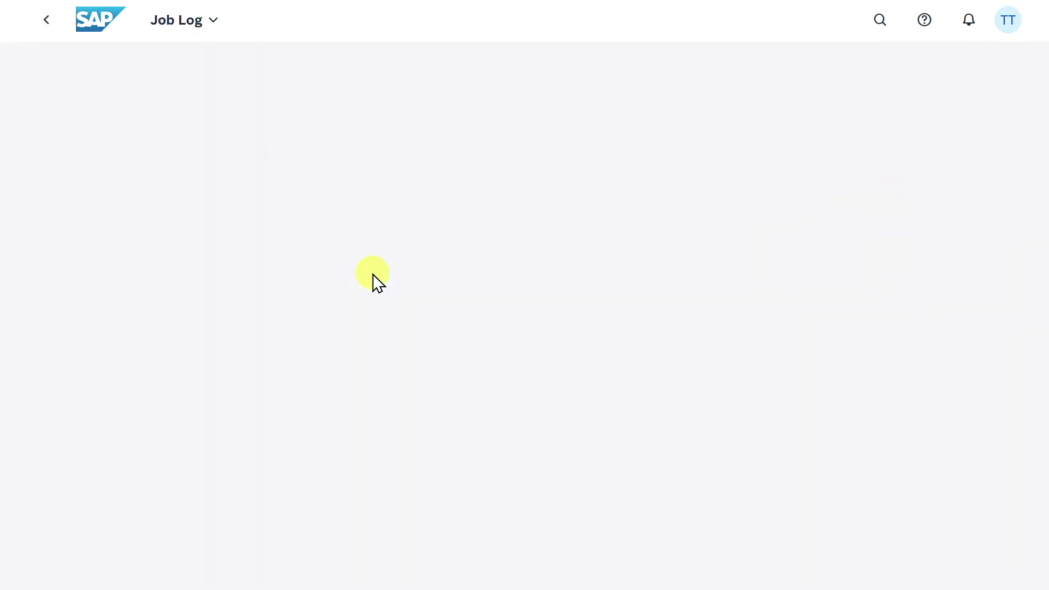
{"action": "scroll", "coordinate": [455, 399], "scroll_direction": "down", "scroll_amount": 1}
{"action": "scroll", "coordinate": [435, 425], "scroll_direction": "up", "scroll_amount": 1}
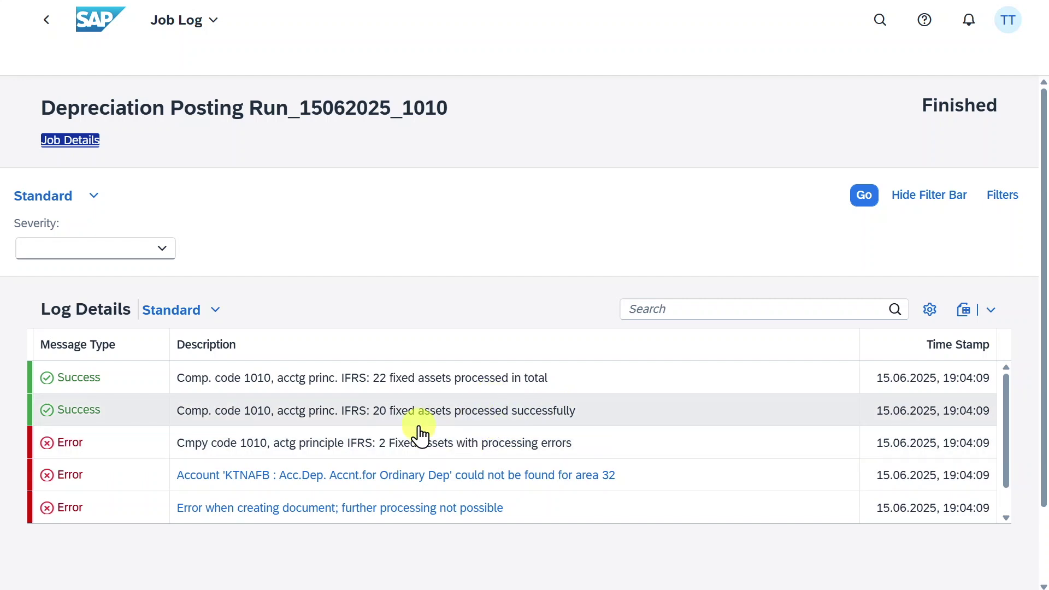
{"action": "scroll", "coordinate": [422, 450], "scroll_direction": "down", "scroll_amount": 1}
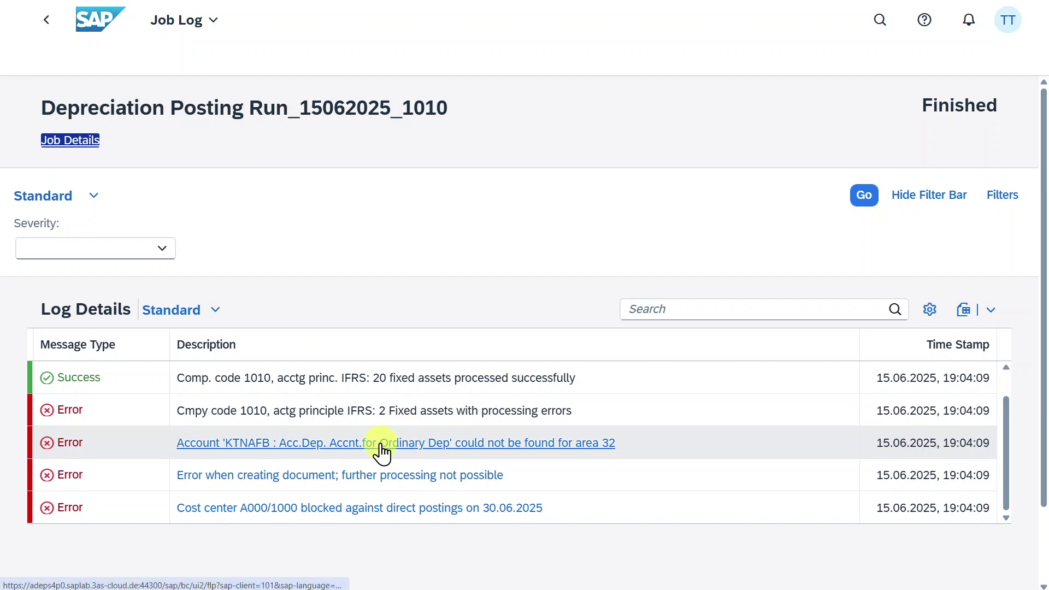
{"action": "left_click", "coordinate": [381, 444]}
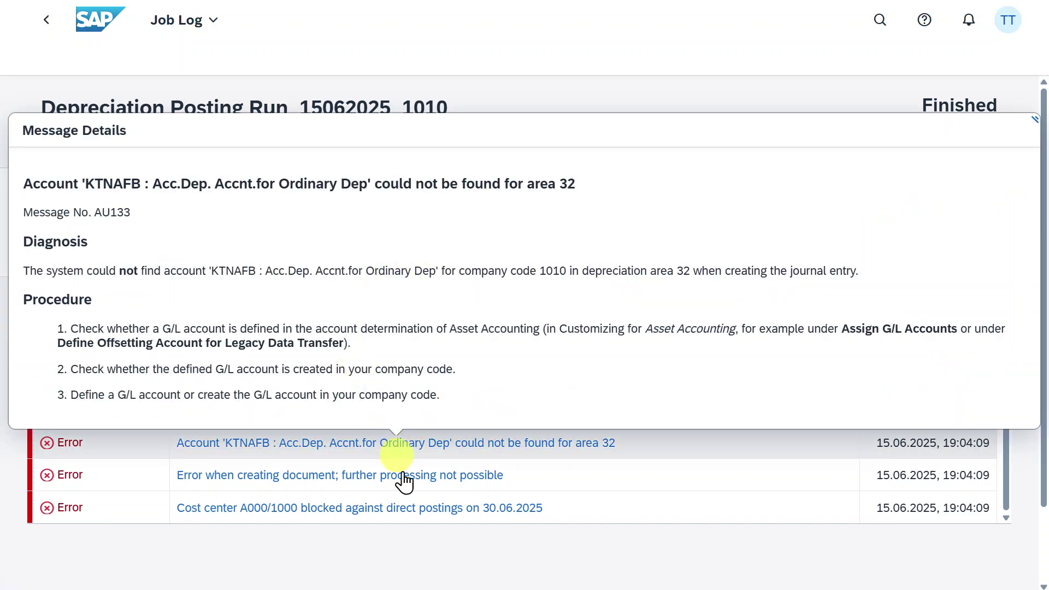
{"action": "left_click", "coordinate": [438, 548]}
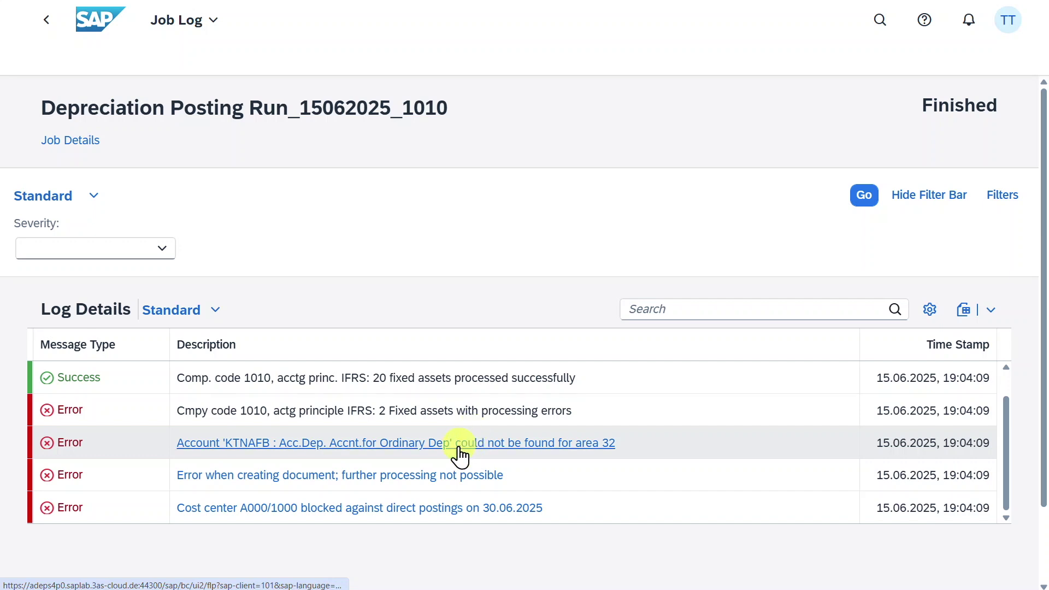
{"action": "left_click", "coordinate": [46, 21]}
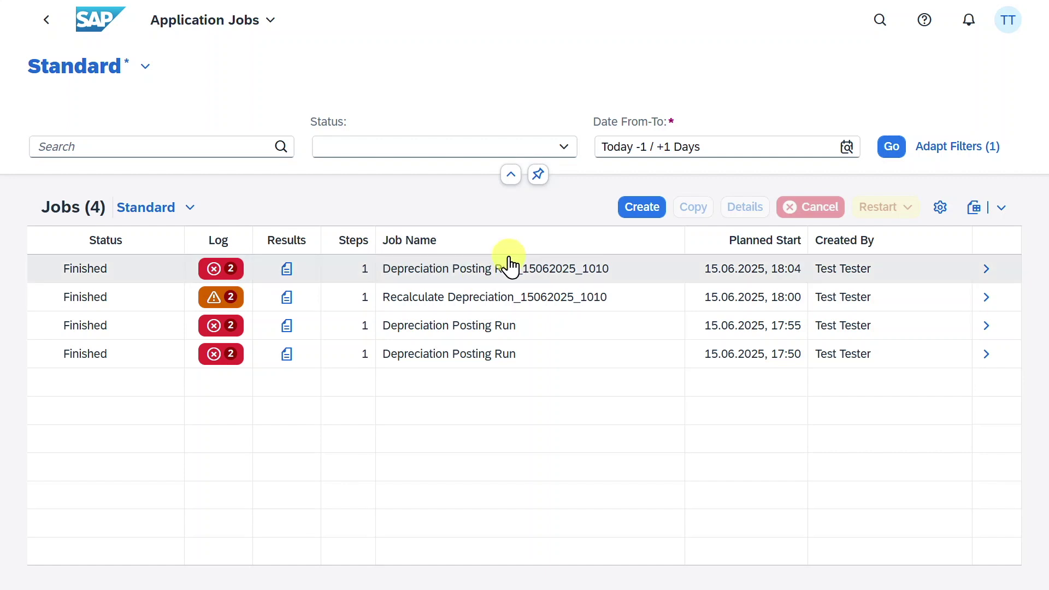
Create a Year-End Closing Asset Accounting job with the _15062025_1010 name suffix
{"action": "left_click", "coordinate": [633, 219]}
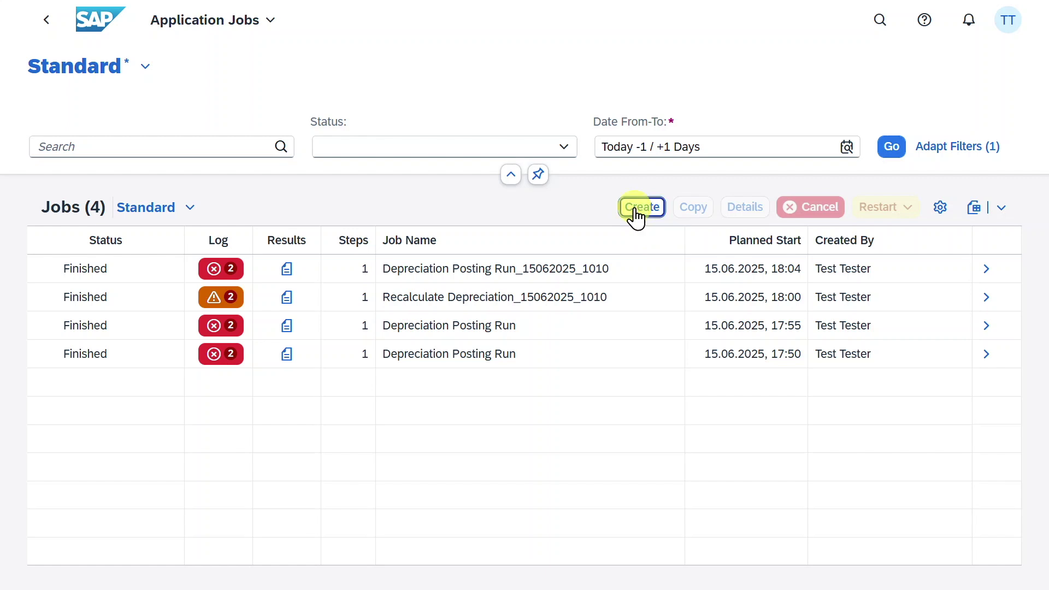
{"action": "left_click", "coordinate": [470, 246]}
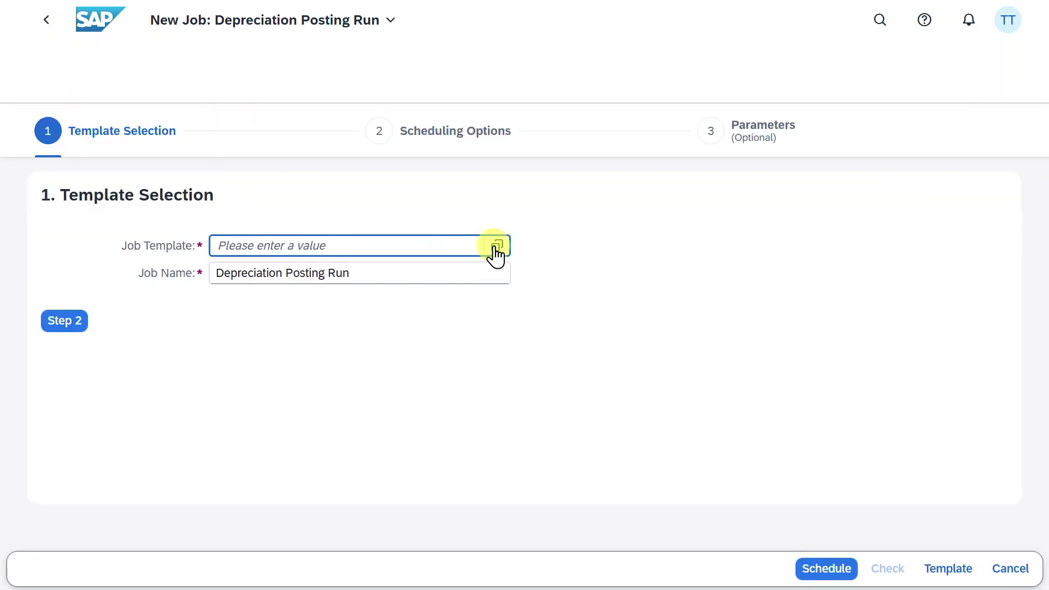
{"action": "left_click", "coordinate": [498, 249]}
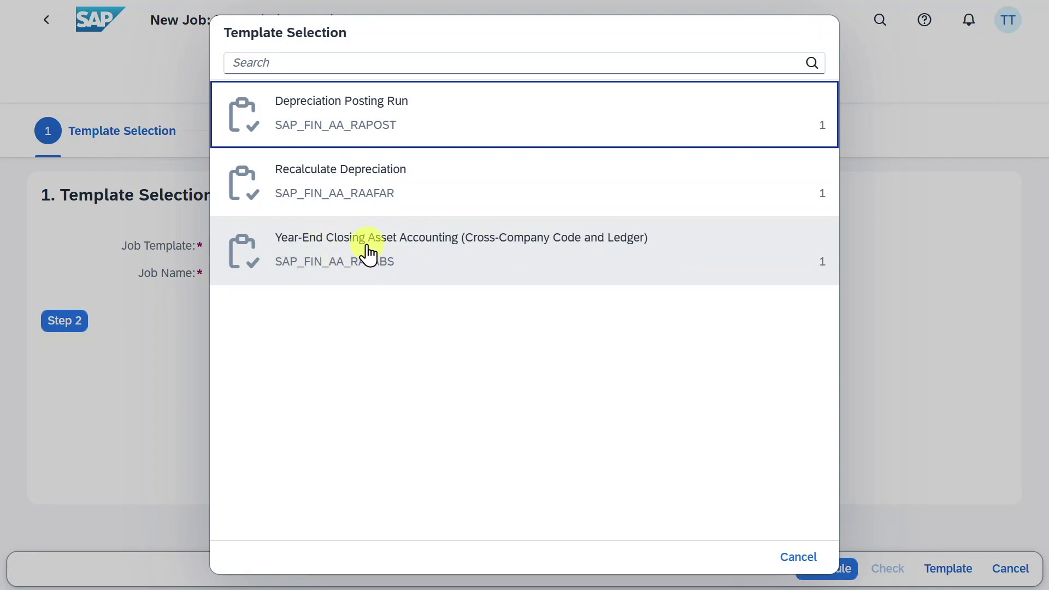
{"action": "left_click", "coordinate": [406, 263]}
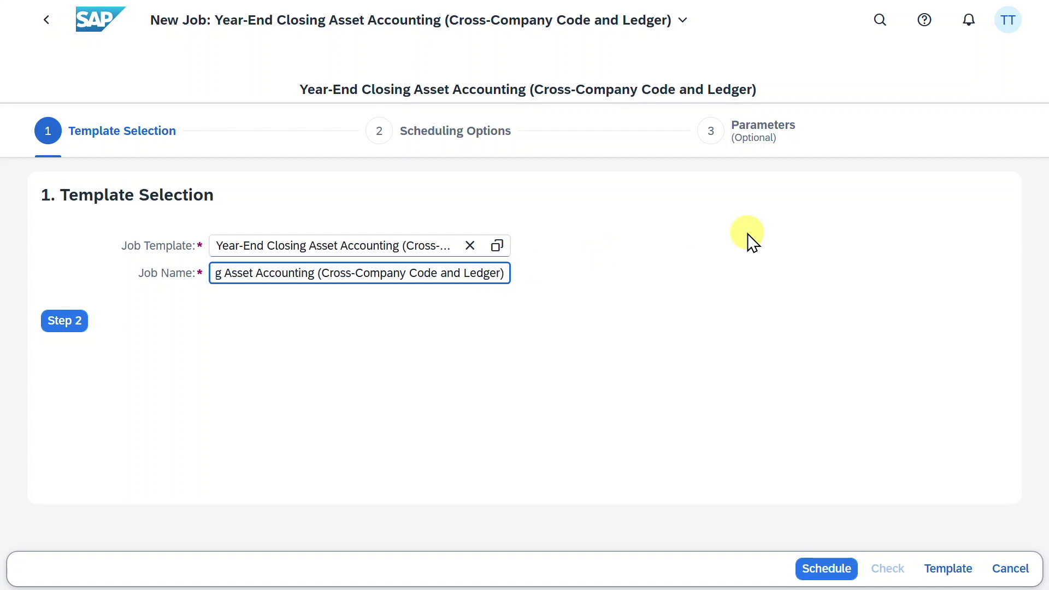
{"action": "type", "text": "_15062025_1010"}
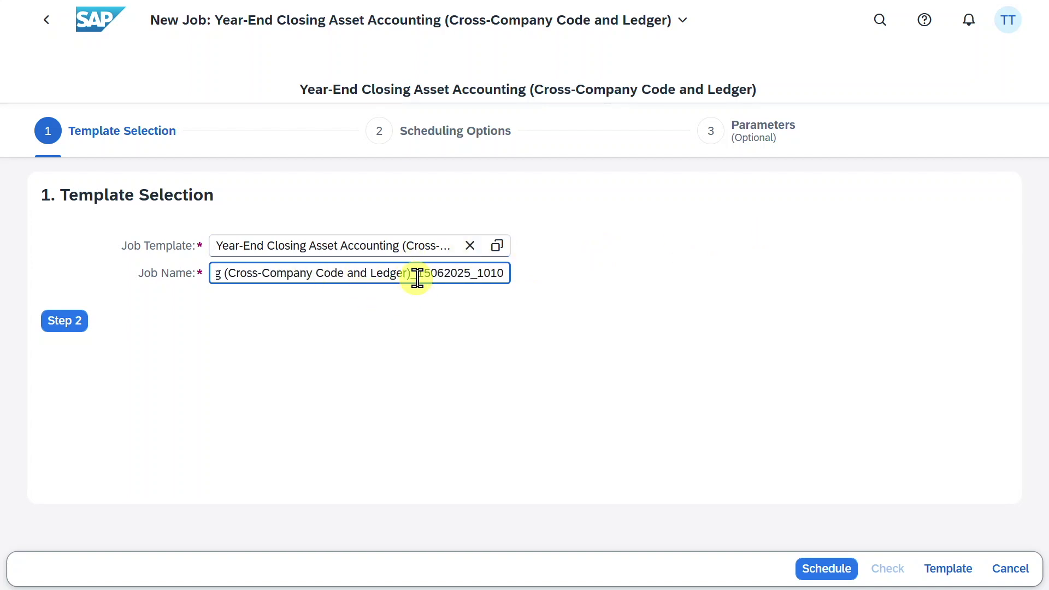
{"action": "left_click_drag", "start_coordinate": [421, 275], "coordinate": [525, 276]}
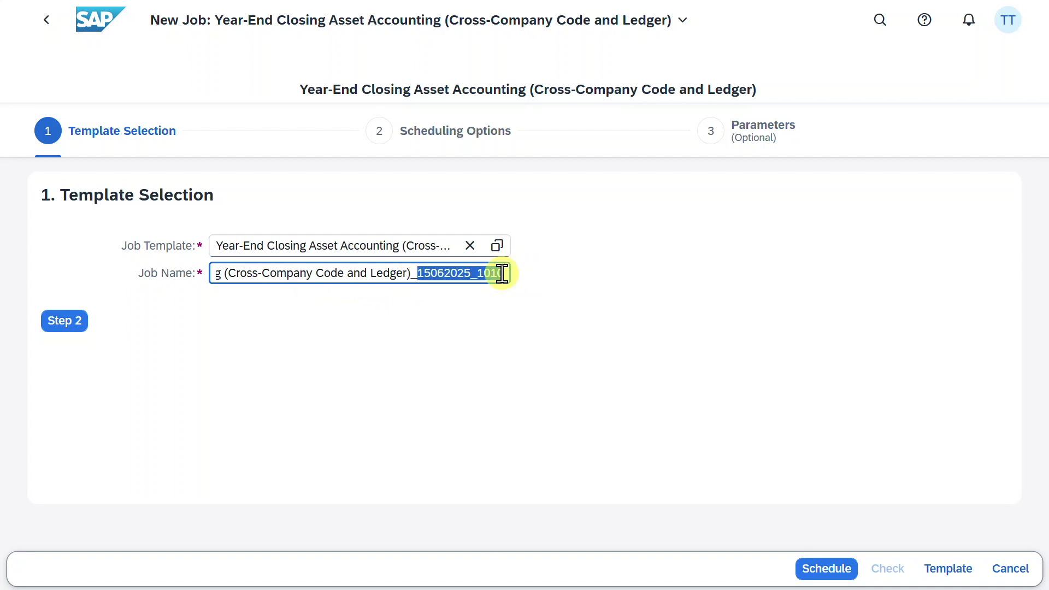
{"action": "left_click", "coordinate": [501, 273]}
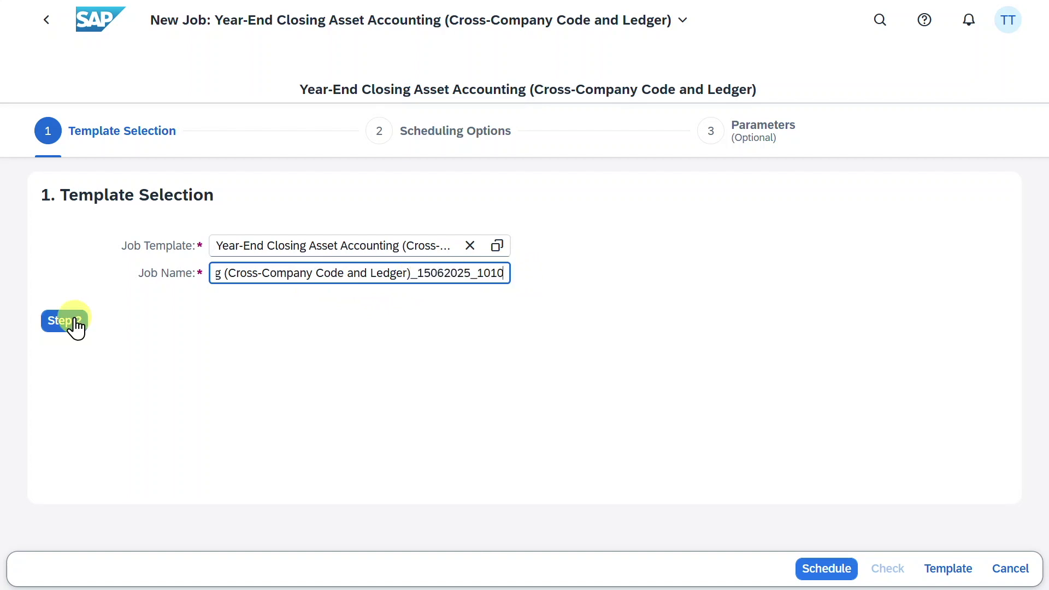
{"action": "left_click", "coordinate": [54, 323]}
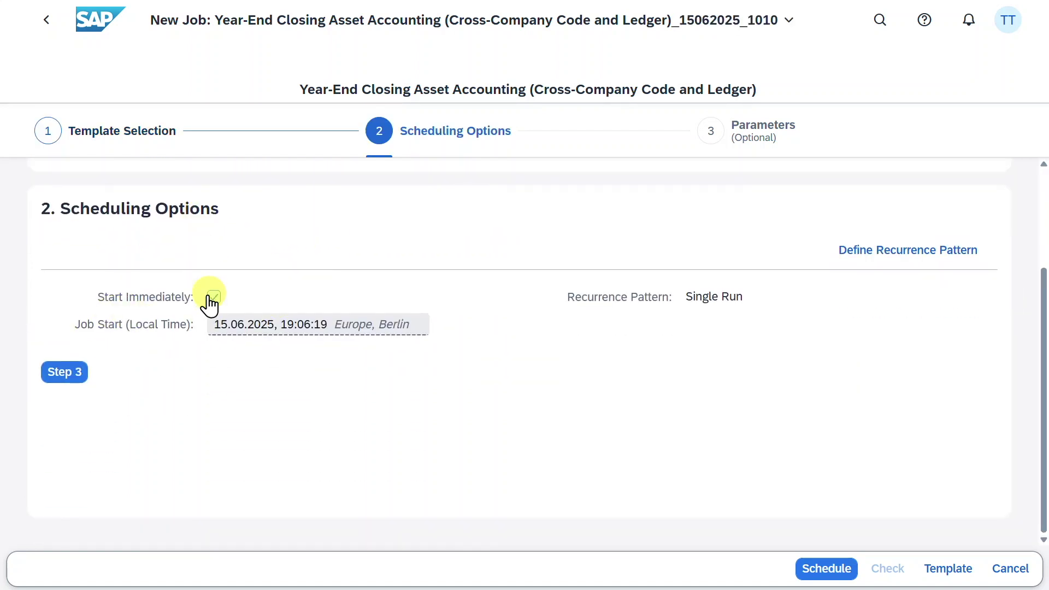
Enter company code 1010 and fiscal year to be closed 2025
{"action": "left_click", "coordinate": [65, 372]}
{"action": "left_click", "coordinate": [370, 336]}
{"action": "left_click", "coordinate": [340, 266]}
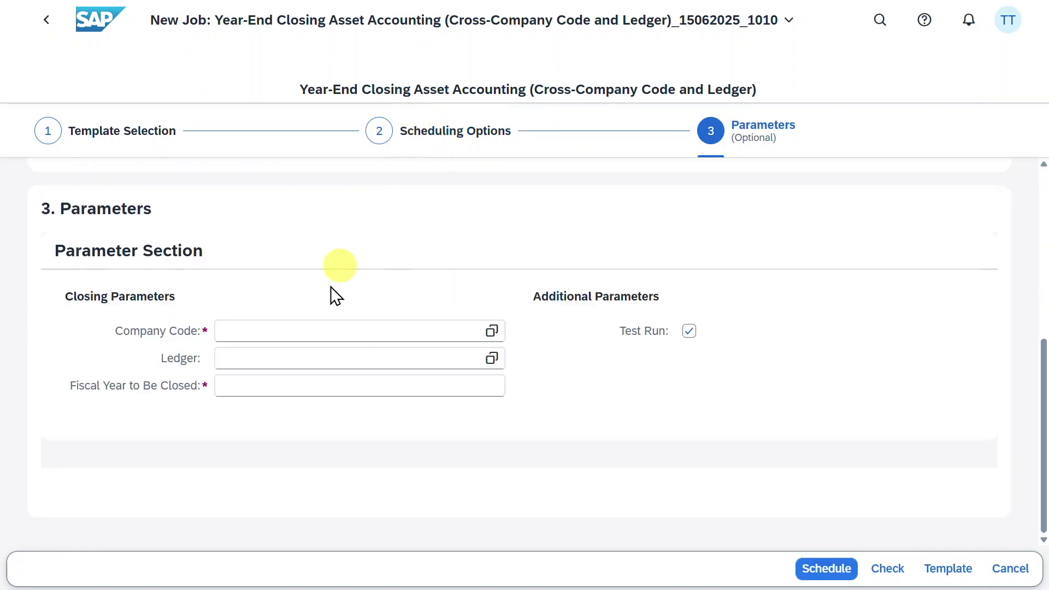
{"action": "left_click", "coordinate": [283, 331]}
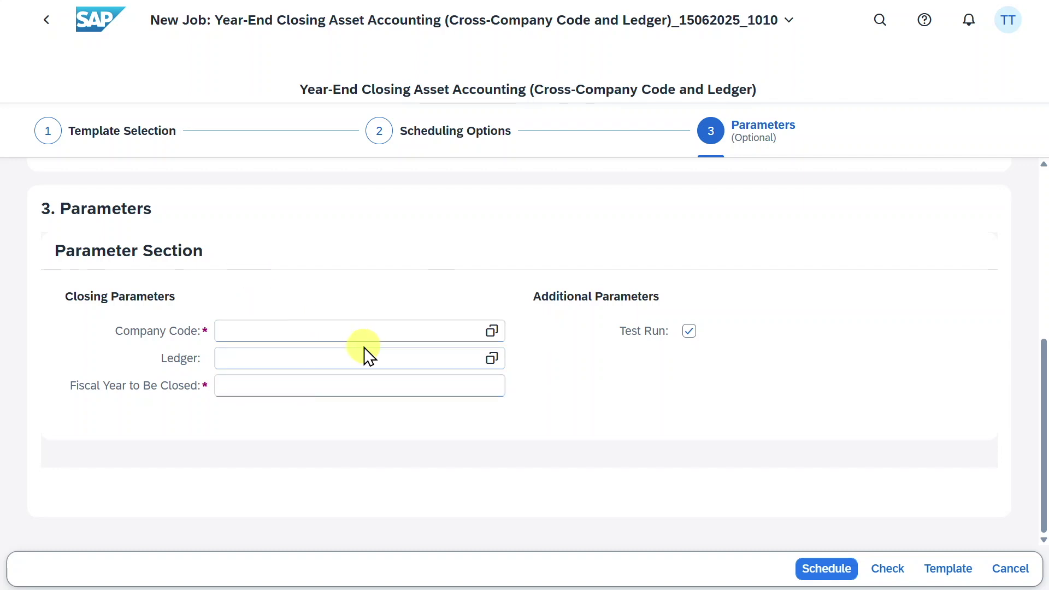
{"action": "left_click", "coordinate": [371, 331]}
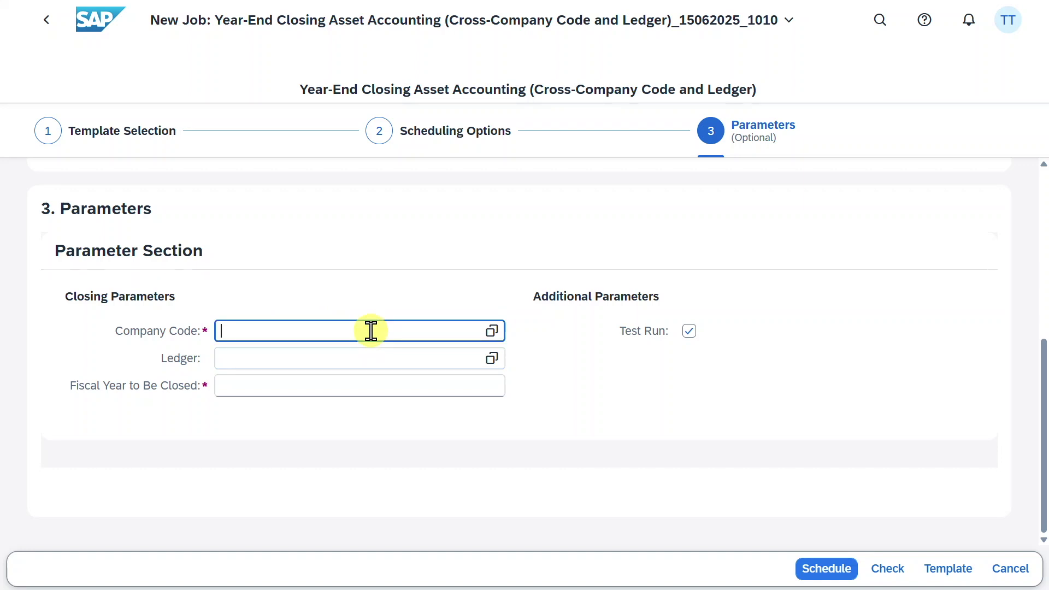
{"action": "type", "text": "1010"}
{"action": "left_click", "coordinate": [283, 359]}
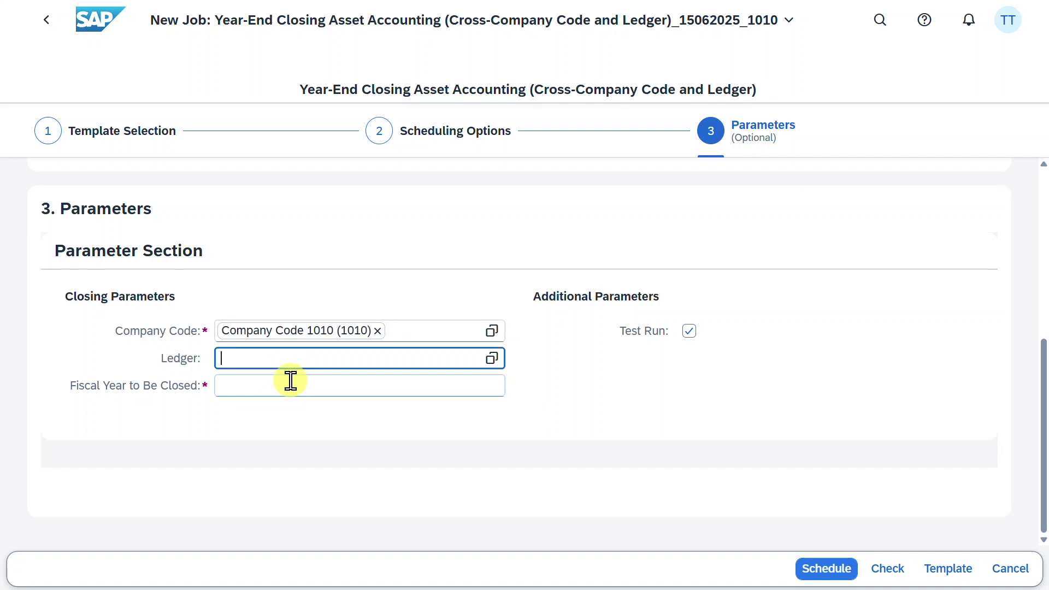
{"action": "left_click", "coordinate": [291, 382]}
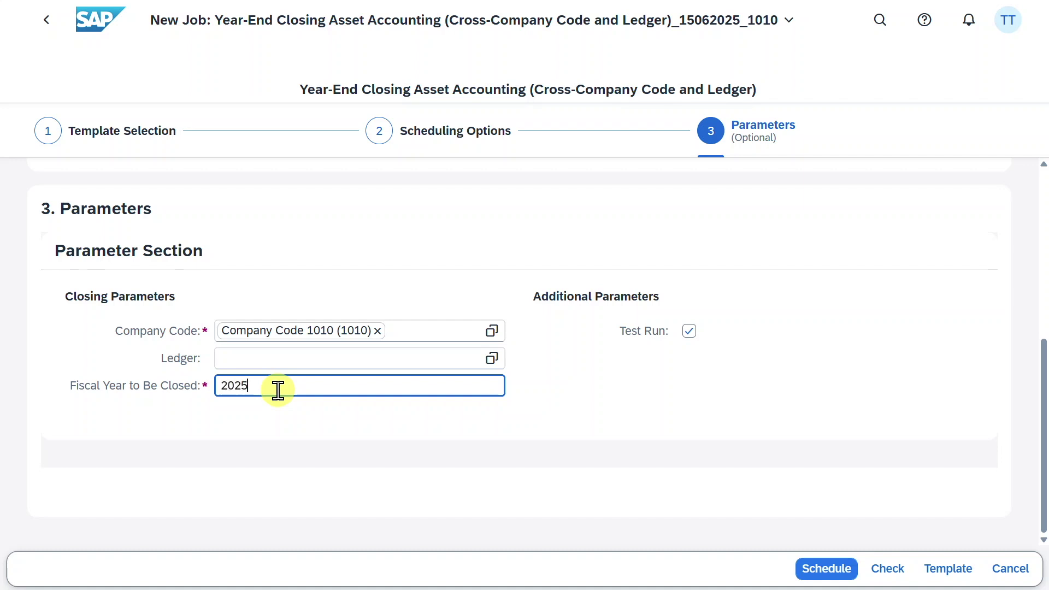
{"action": "left_click", "coordinate": [440, 281]}
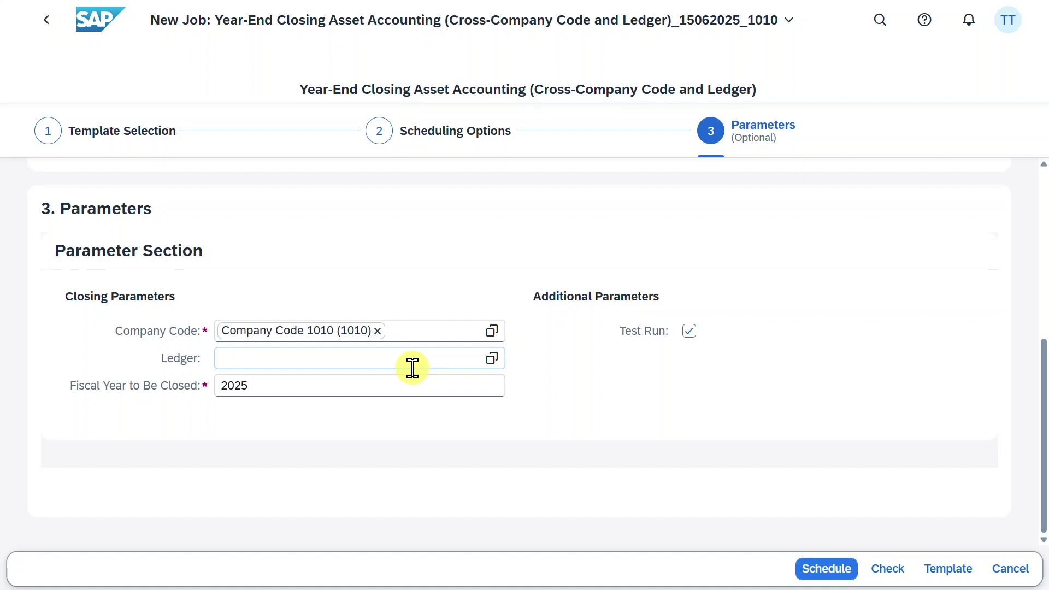
{"action": "scroll", "coordinate": [413, 368], "scroll_direction": "up", "scroll_amount": 1}
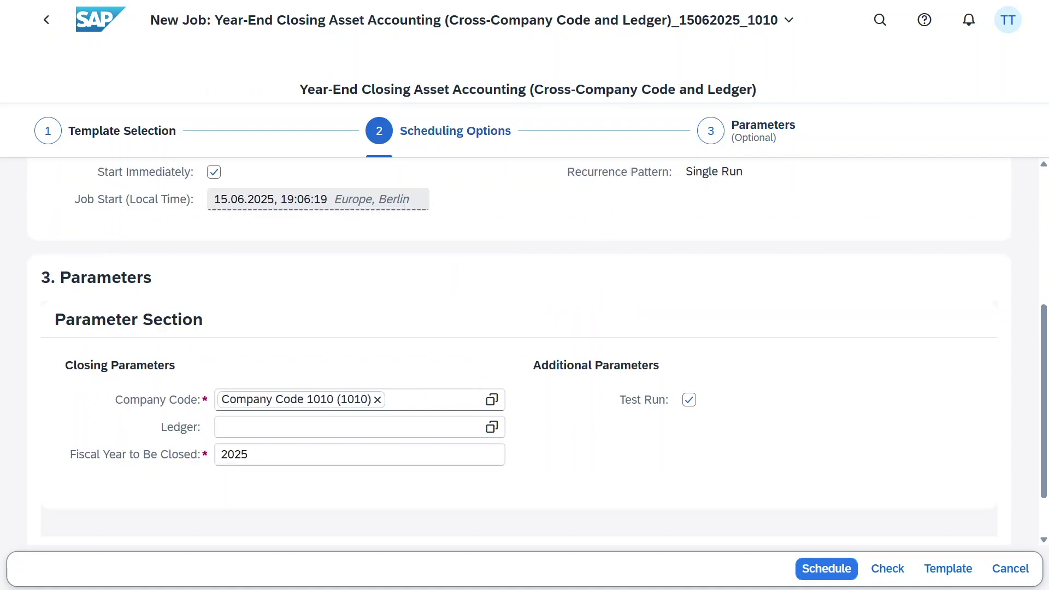
{"action": "key", "text": "alt+Tab"}
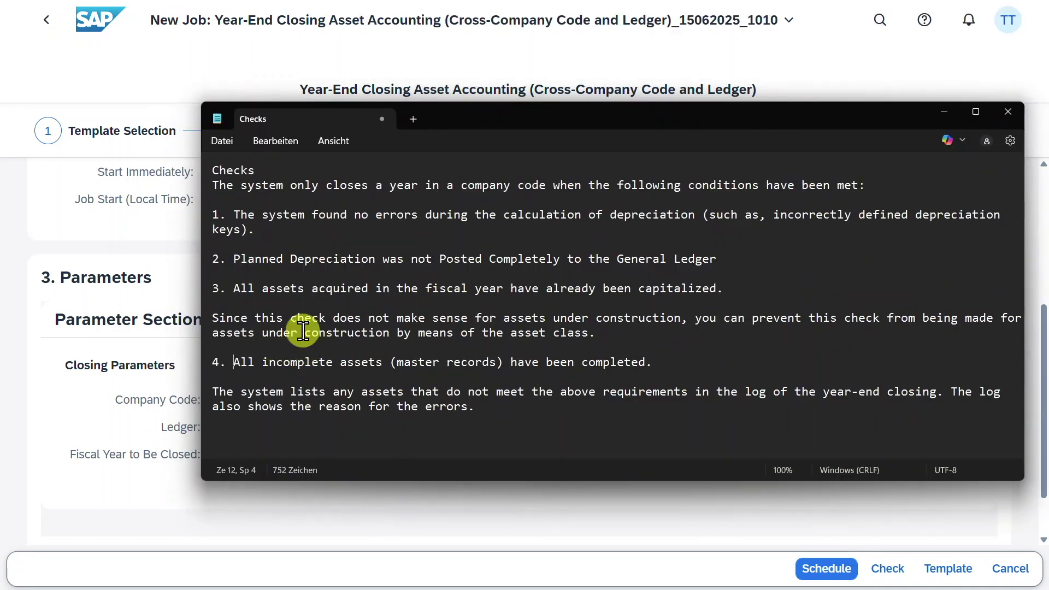
{"action": "left_click_drag", "start_coordinate": [213, 215], "coordinate": [213, 377]}
{"action": "left_click", "coordinate": [445, 294]}
{"action": "left_click_drag", "start_coordinate": [234, 214], "coordinate": [254, 230]}
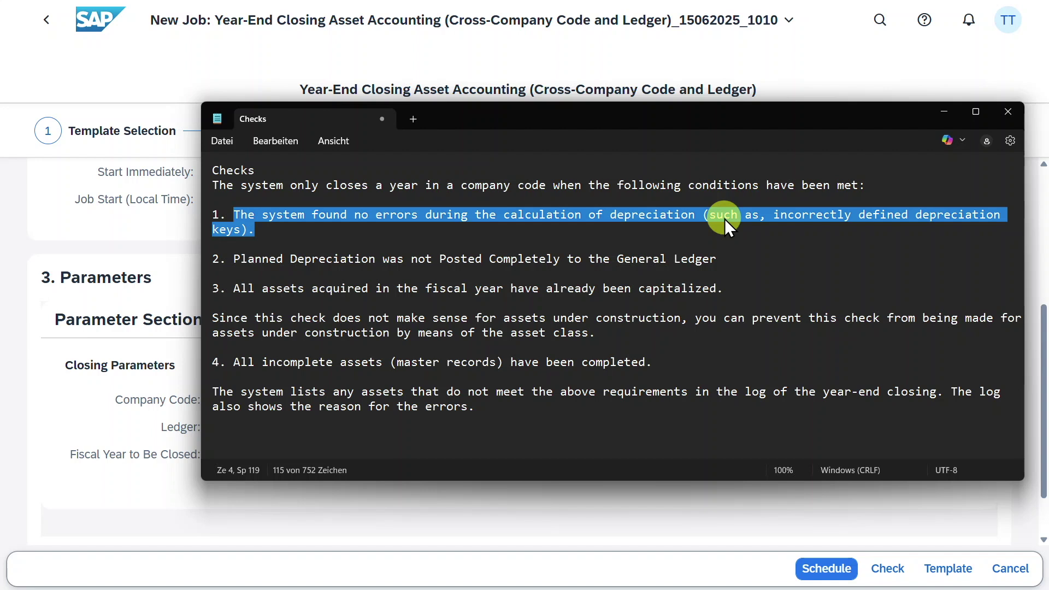
{"action": "left_click", "coordinate": [276, 260]}
{"action": "left_click", "coordinate": [214, 257]}
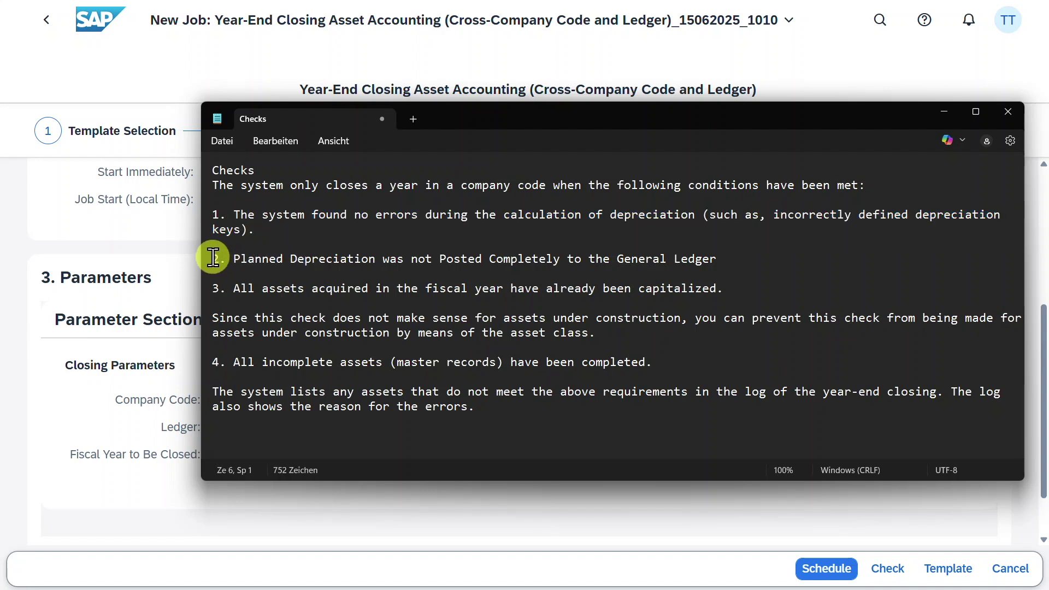
{"action": "left_click_drag", "start_coordinate": [213, 257], "coordinate": [732, 262]}
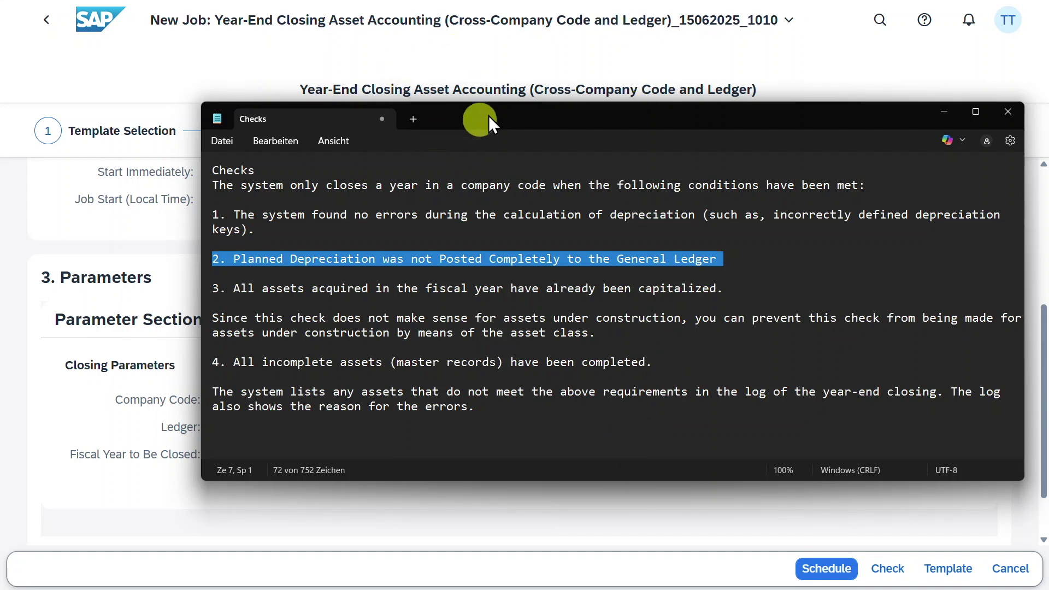
{"action": "left_click_drag", "start_coordinate": [214, 289], "coordinate": [739, 291]}
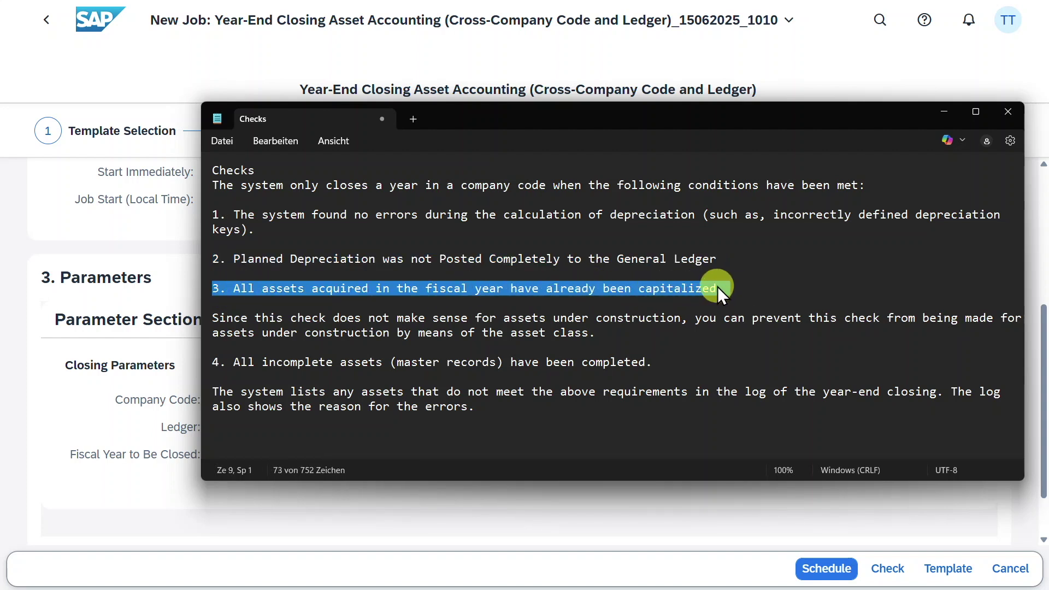
{"action": "left_click", "coordinate": [727, 288]}
{"action": "left_click_drag", "start_coordinate": [728, 288], "coordinate": [205, 291]}
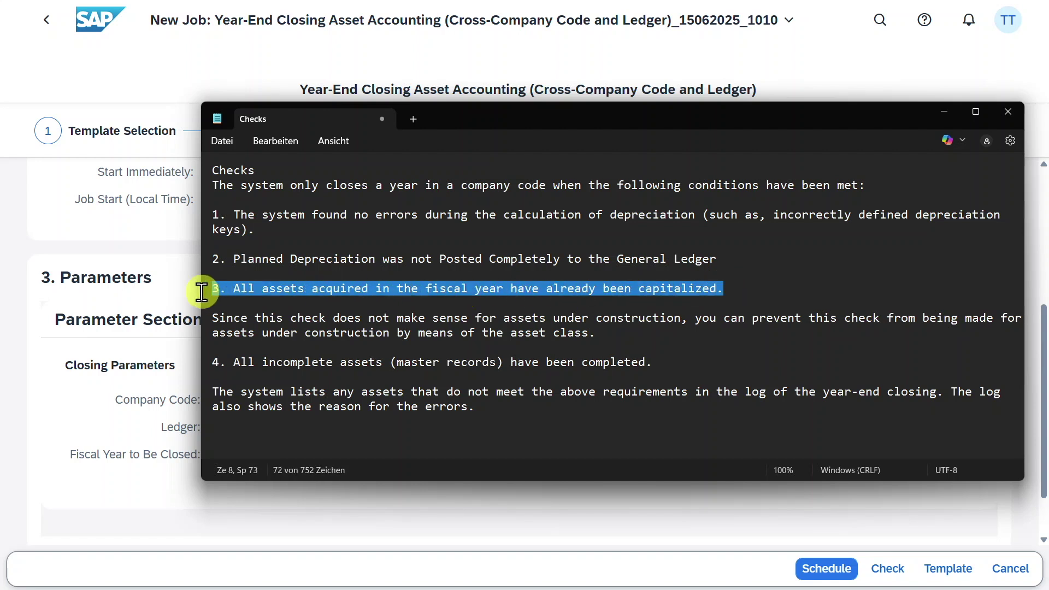
{"action": "left_click", "coordinate": [386, 317]}
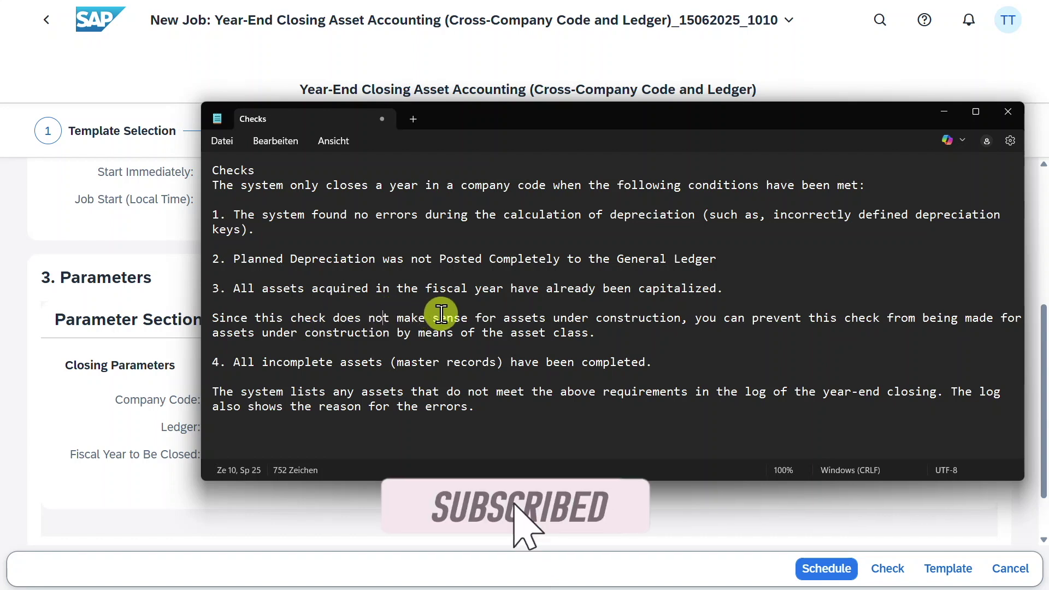
{"action": "left_click_drag", "start_coordinate": [440, 318], "coordinate": [682, 318]}
{"action": "left_click", "coordinate": [780, 317]}
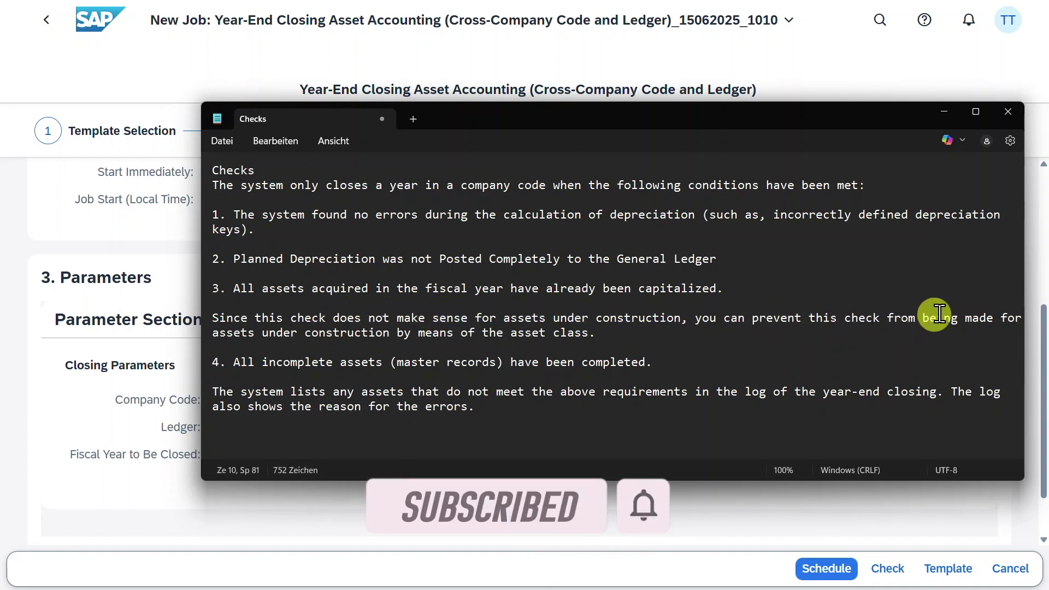
{"action": "left_click_drag", "start_coordinate": [597, 333], "coordinate": [414, 335]}
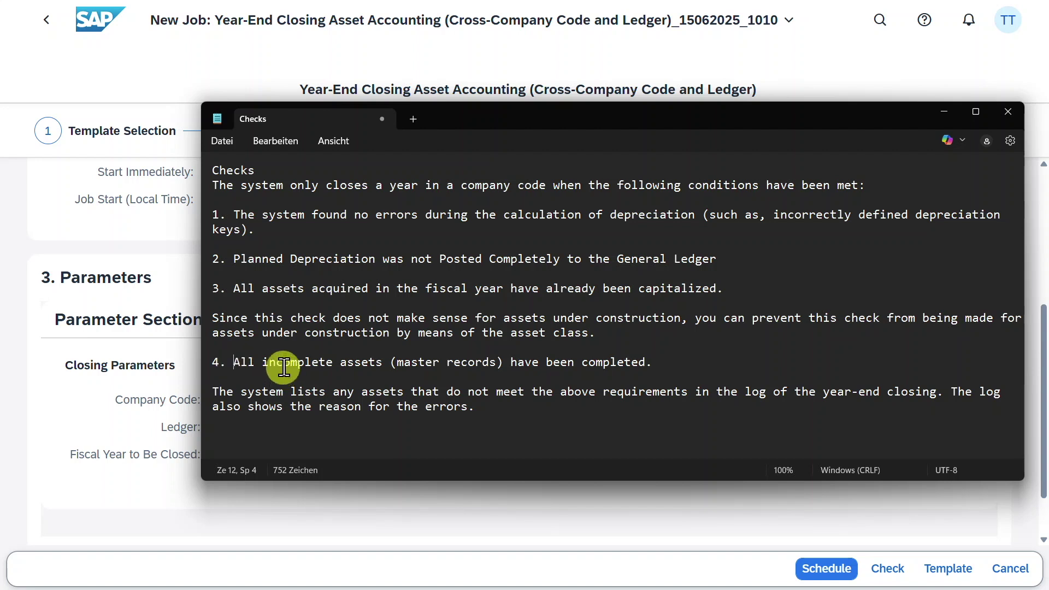
{"action": "left_click_drag", "start_coordinate": [391, 359], "coordinate": [661, 361]}
{"action": "left_click", "coordinate": [598, 405]}
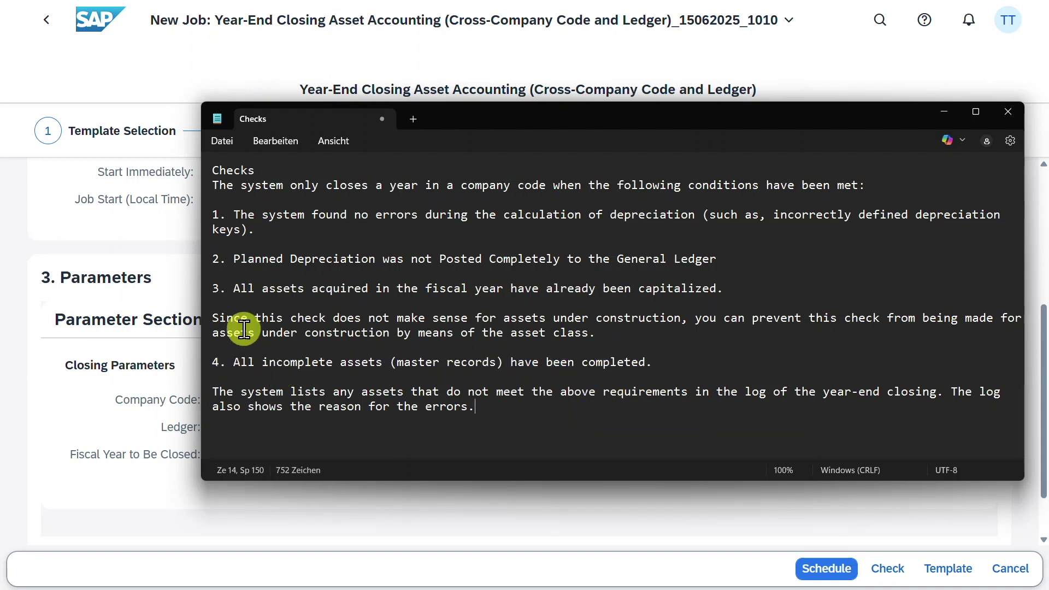
{"action": "left_click", "coordinate": [214, 215]}
{"action": "key", "text": "shift+Down"}
{"action": "key", "text": "shift+Down"}
{"action": "key", "text": "shift+Down"}
{"action": "key", "text": "shift+Down"}
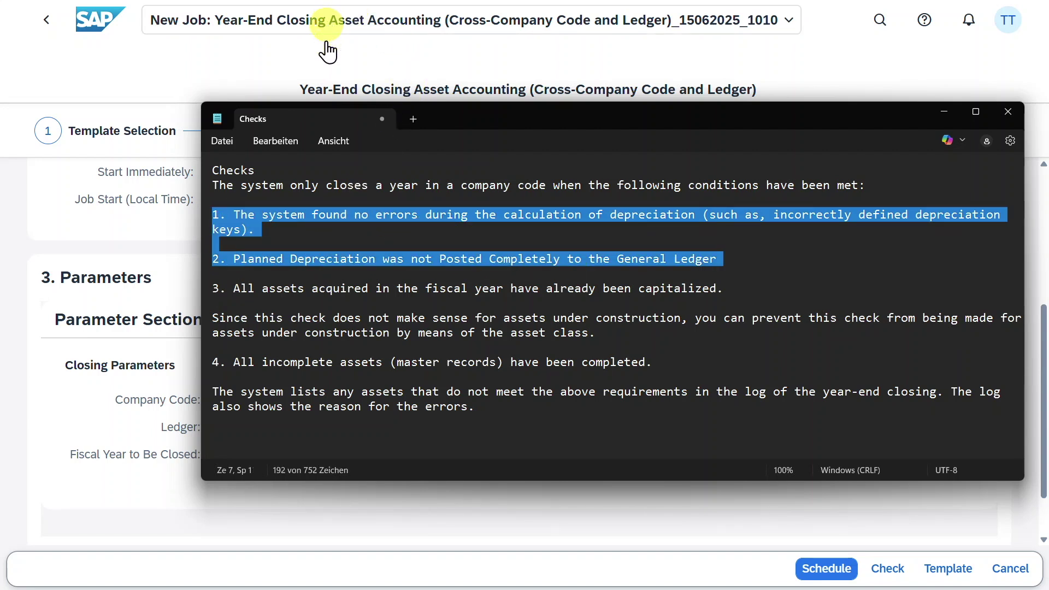
{"action": "left_click", "coordinate": [250, 297]}
{"action": "left_click_drag", "start_coordinate": [208, 294], "coordinate": [710, 307]}
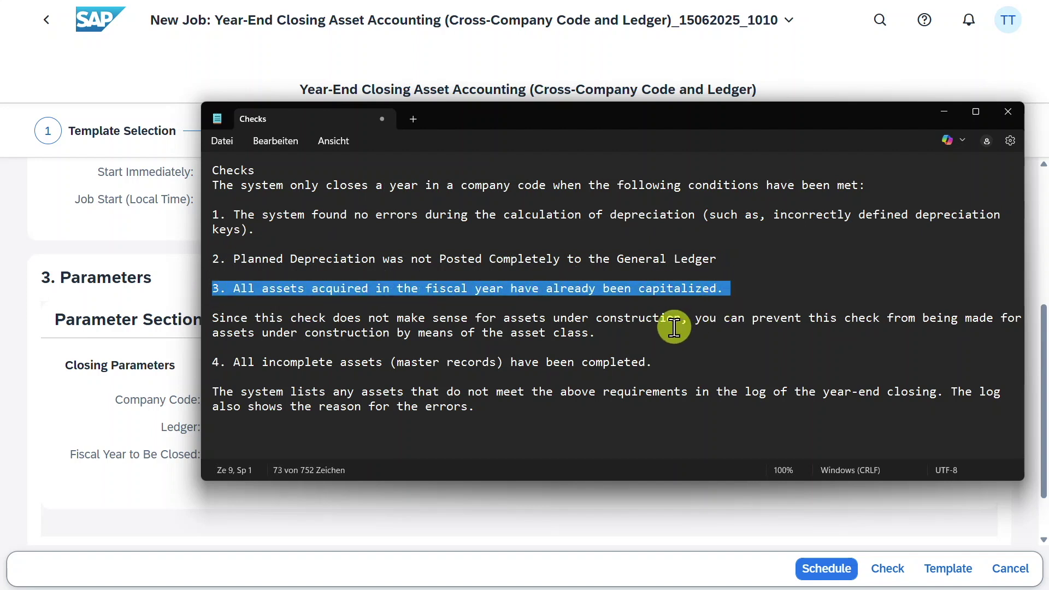
{"action": "left_click_drag", "start_coordinate": [213, 362], "coordinate": [691, 377]}
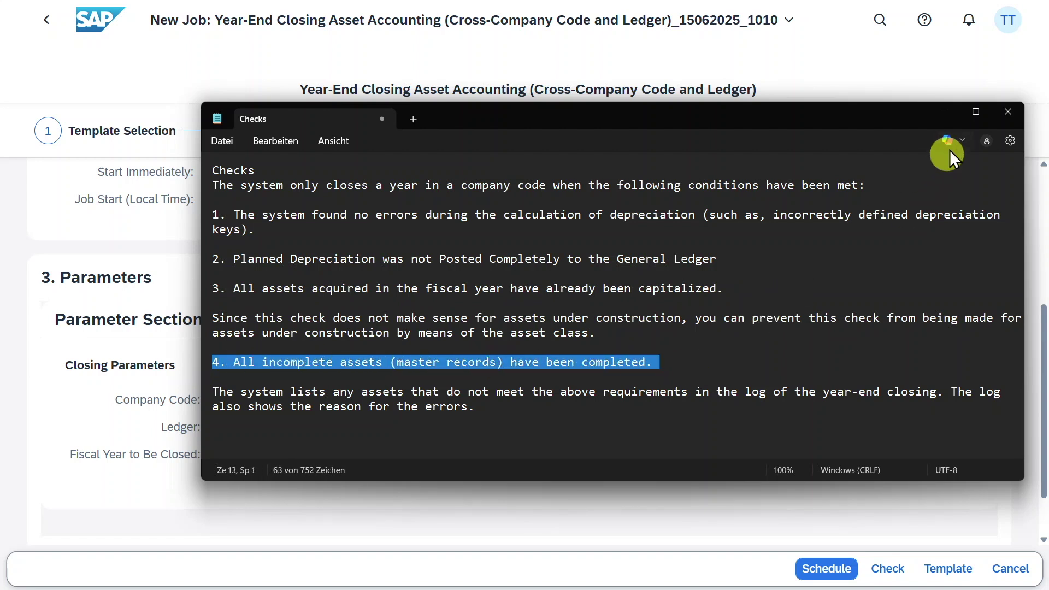
{"action": "left_click", "coordinate": [949, 117]}
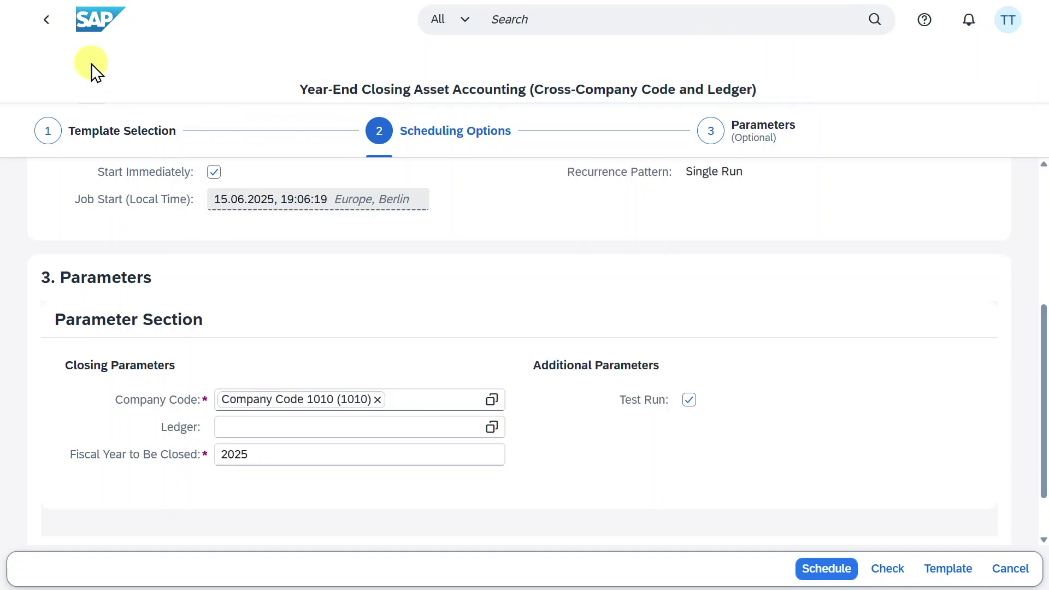
{"action": "right_click", "coordinate": [92, 31]}
{"action": "left_click", "coordinate": [143, 63]}
{"action": "left_click", "coordinate": [896, 24]}
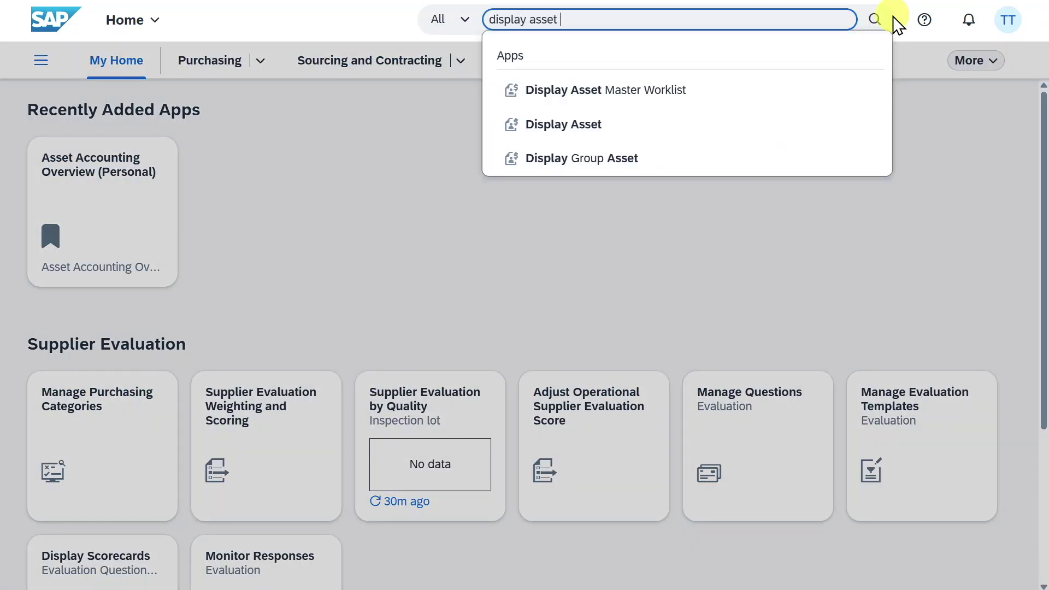
{"action": "left_click", "coordinate": [727, 87]}
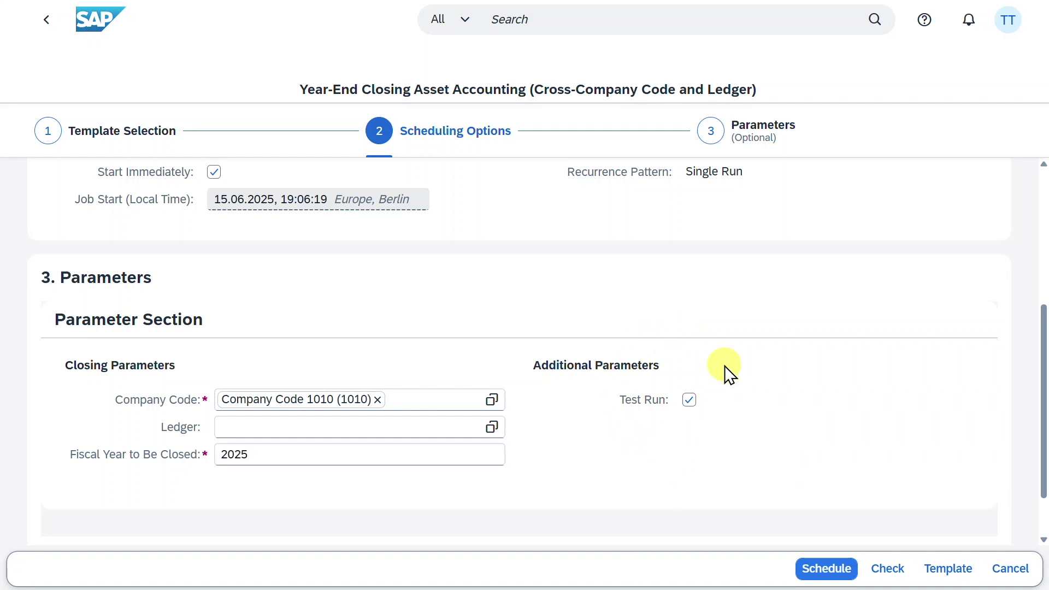
{"action": "left_click", "coordinate": [902, 568]}
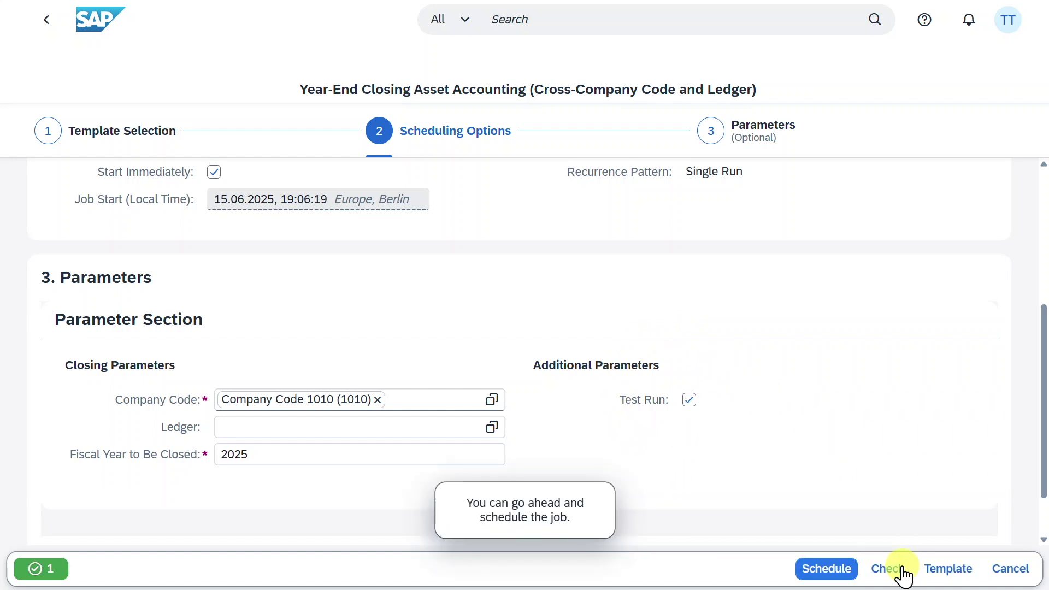
Schedule the Year-End Closing job and open its first job log, showing two invalid closed-fiscal-year warnings
{"action": "left_click", "coordinate": [823, 569]}
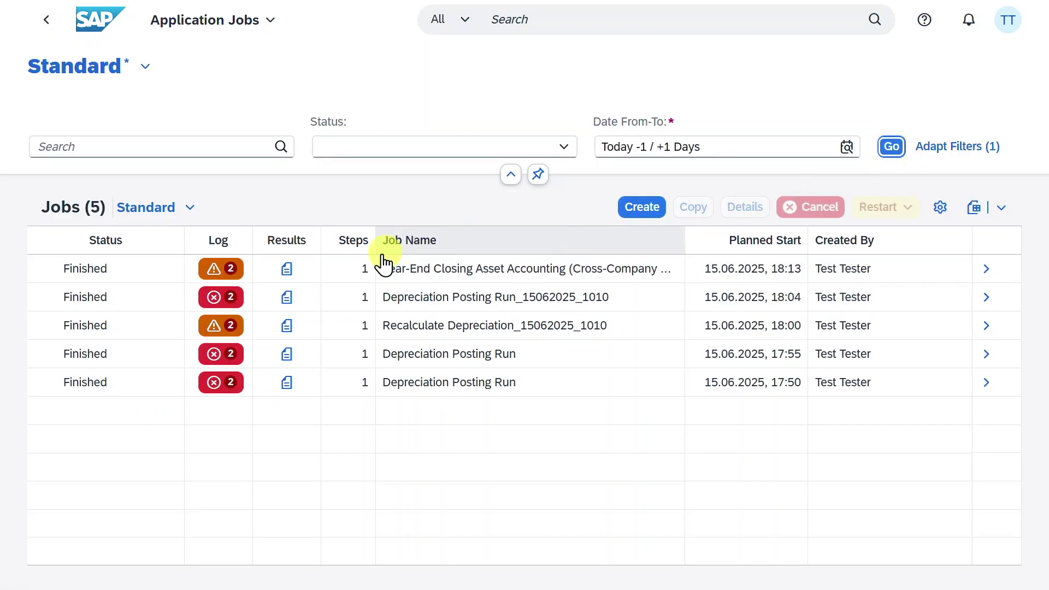
{"action": "left_click", "coordinate": [229, 271]}
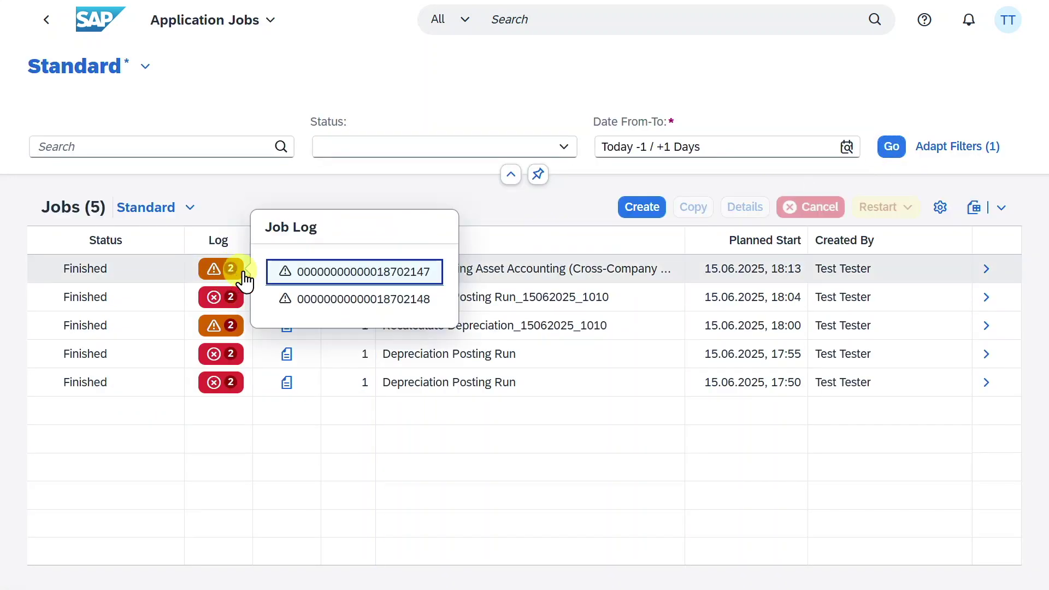
{"action": "left_click", "coordinate": [365, 276]}
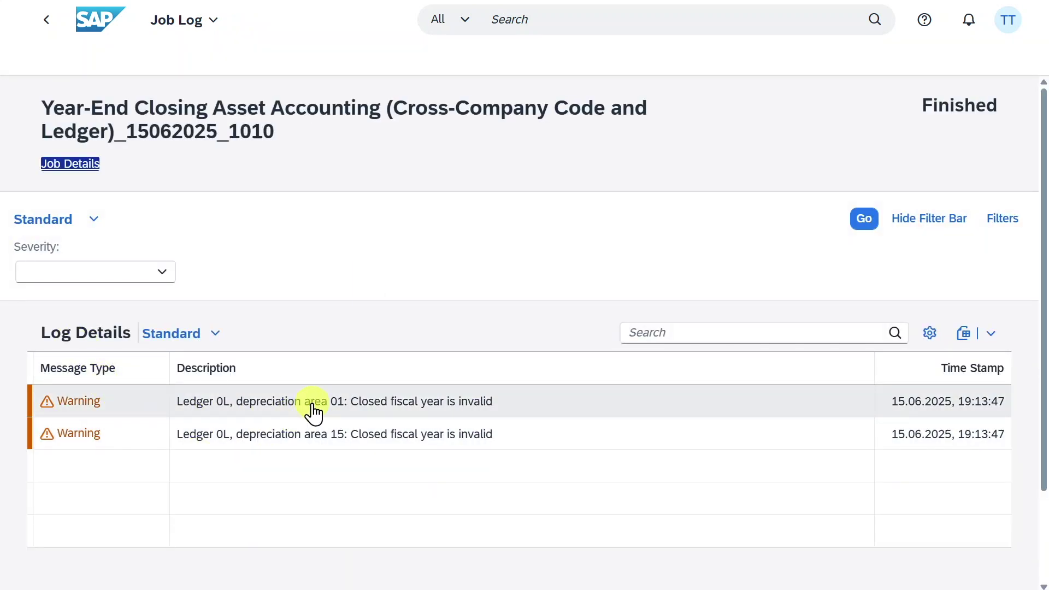
{"action": "left_click", "coordinate": [454, 191]}
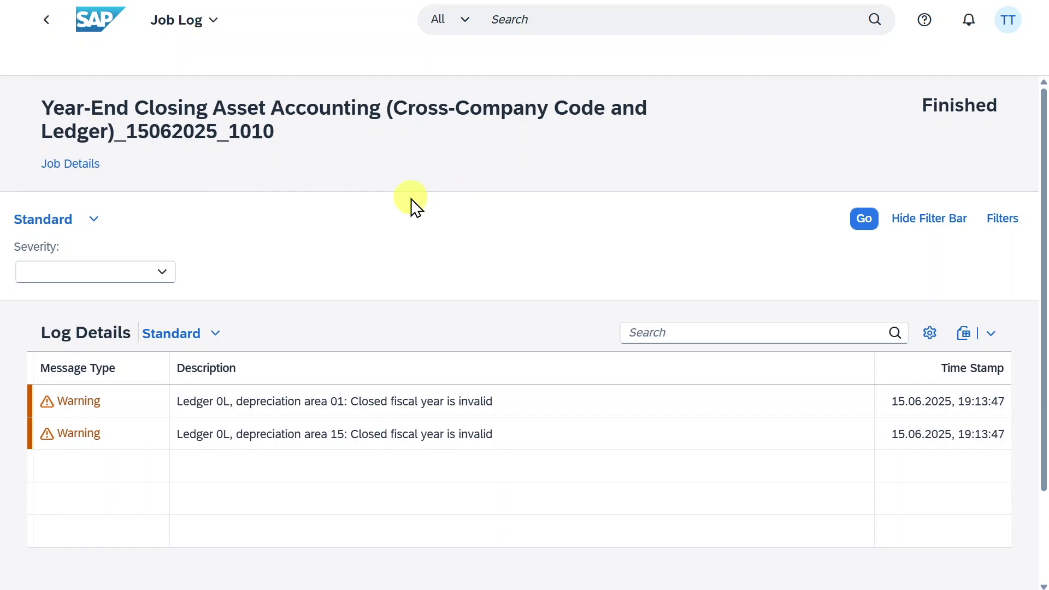